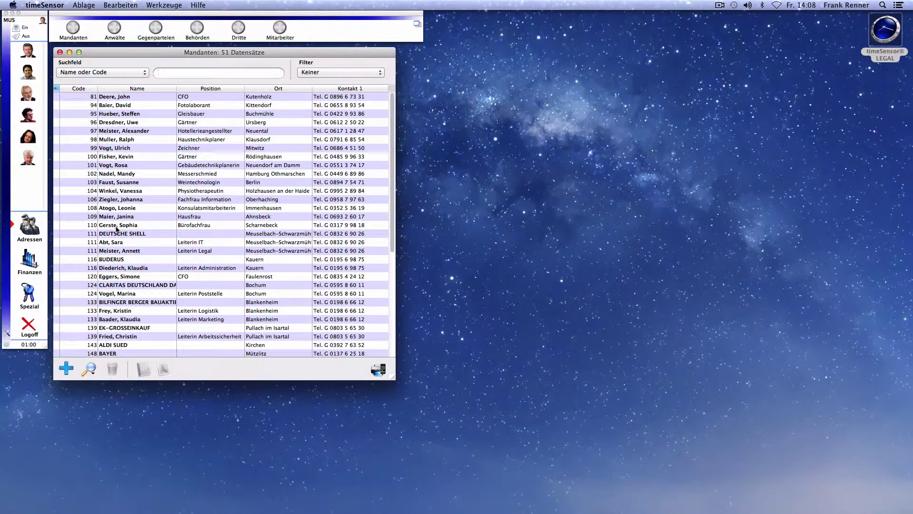
# Open the dossier of the Leiterin Administration client from Kauern and create a new mandate in it
pyautogui.click(119, 269)
pyautogui.doubleClick(119, 269)
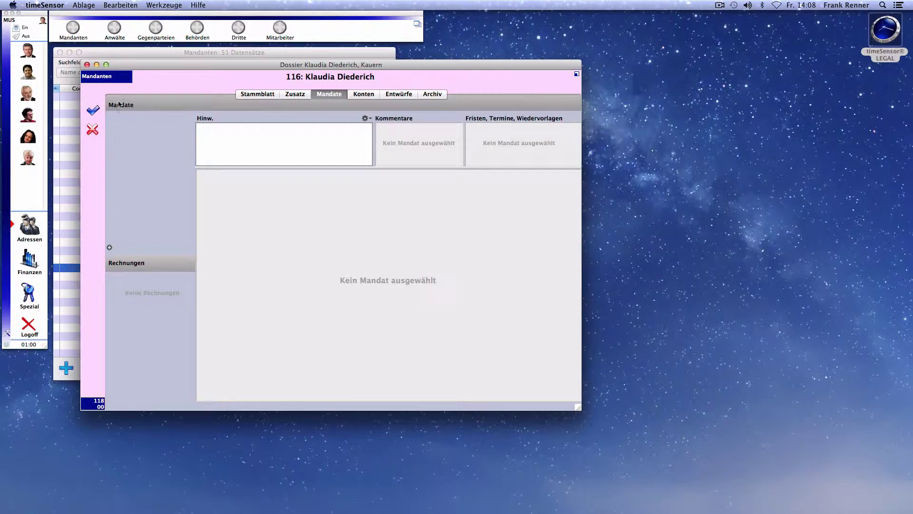
pyautogui.click(110, 247)
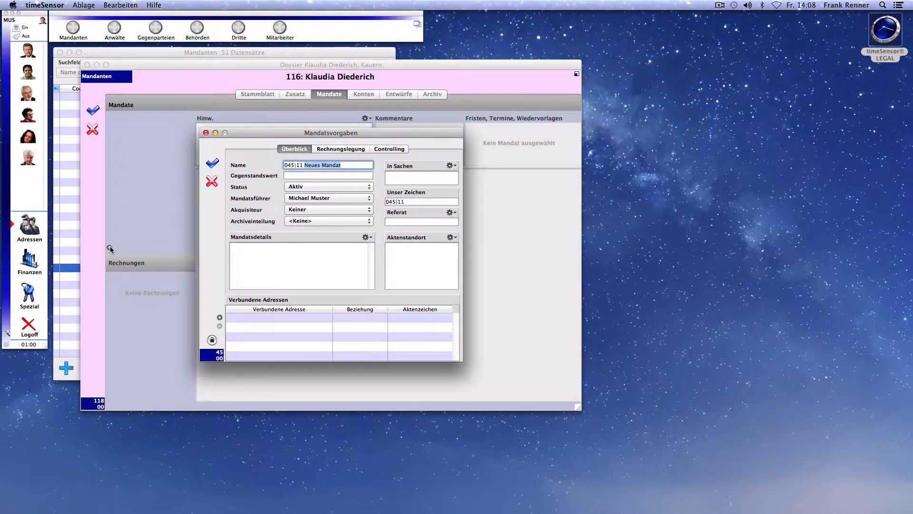
# Review the available RVG versions in the new mandate's billing settings, leaving RVG 2004 selected
pyautogui.click(341, 149)
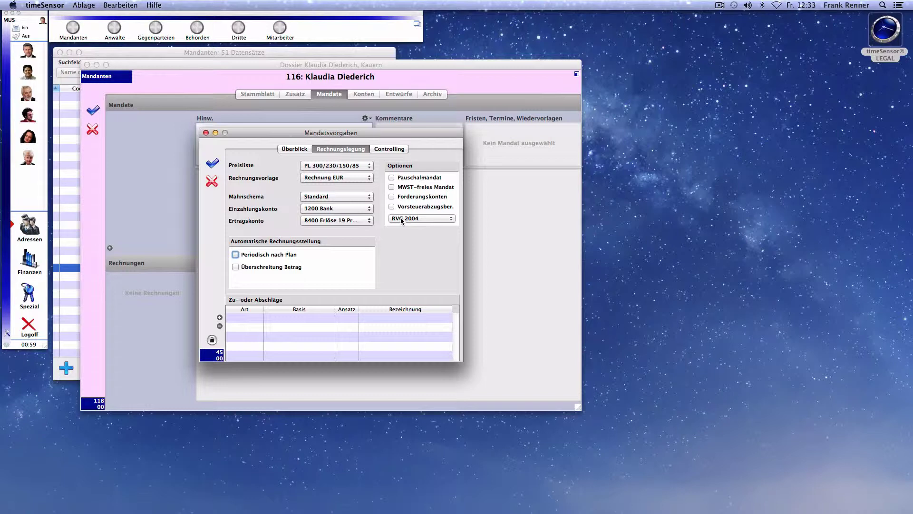
pyautogui.click(400, 219)
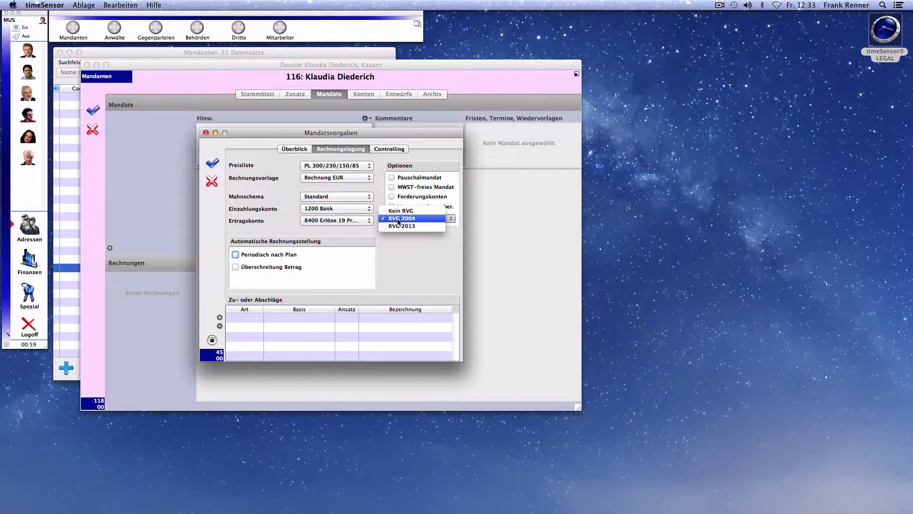
pyautogui.click(400, 231)
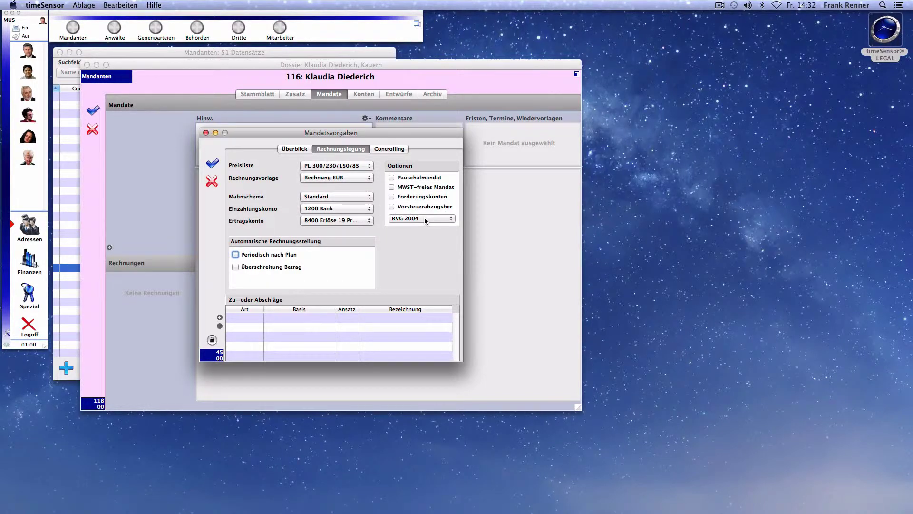
# Set the new mandate's Gegenstandswert to 30000 in the overview and save the mandate
pyautogui.click(293, 149)
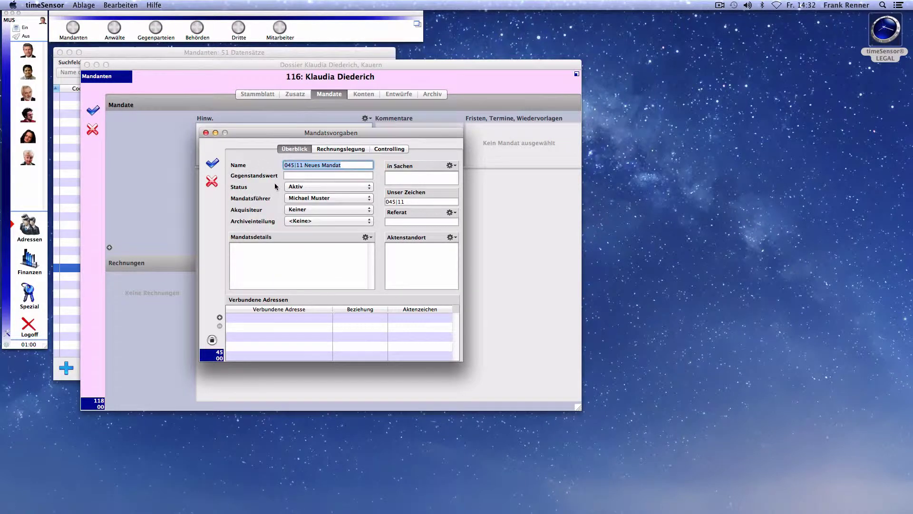
pyautogui.click(296, 175)
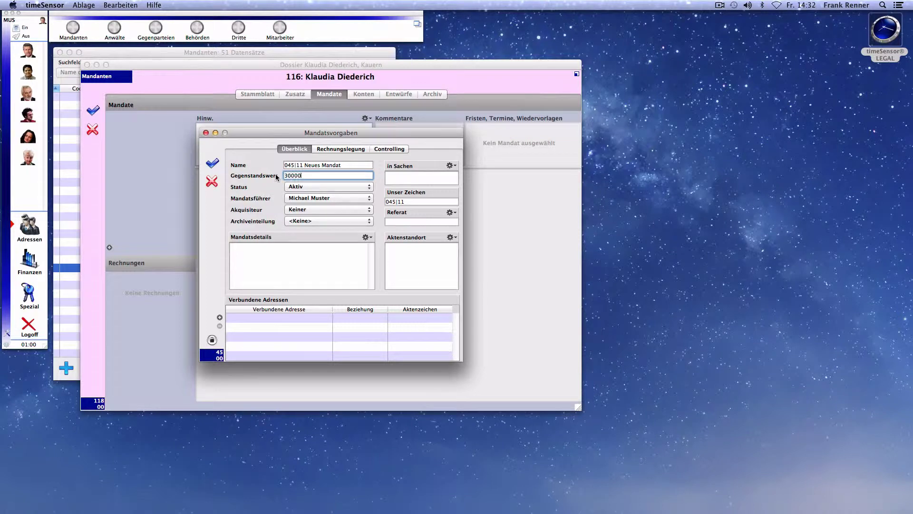
pyautogui.press('Tab')
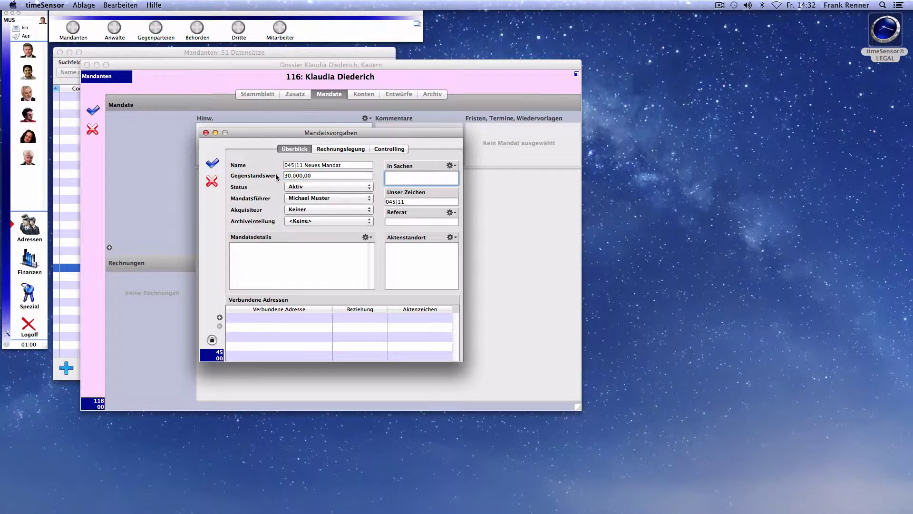
pyautogui.click(208, 163)
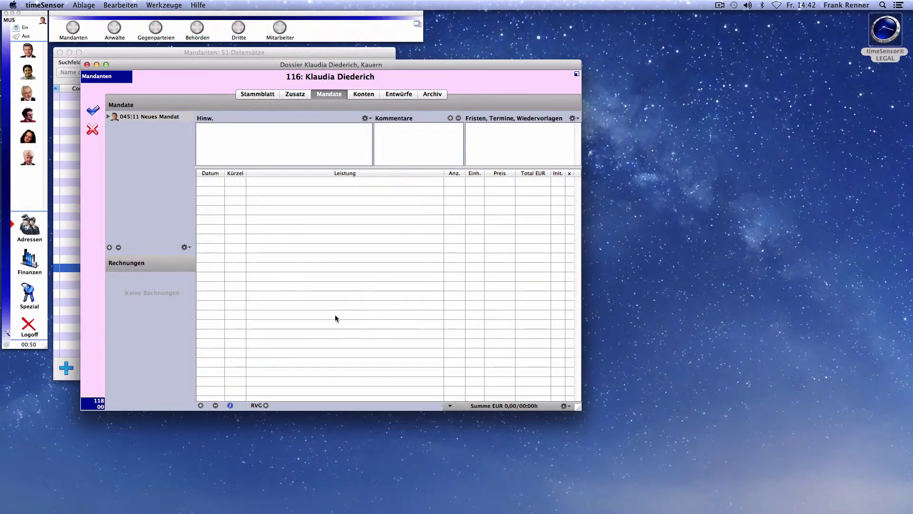
# Open the RVG fee calculation for the mandate and examine several categories and fees, including 1002 Erledigungsgebühr, 2101 and 2102 Prüfung Erfolgsaussicht
pyautogui.click(267, 405)
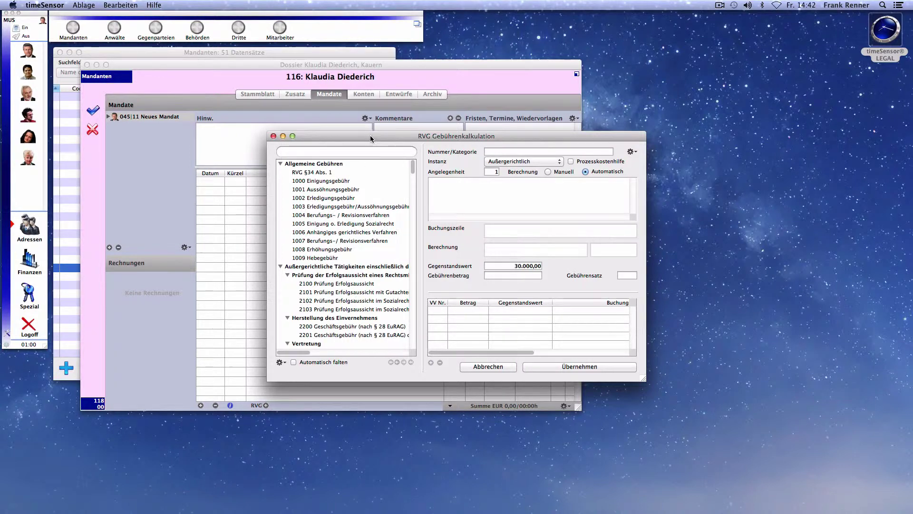
pyautogui.moveTo(370, 138); pyautogui.dragTo(592, 132)
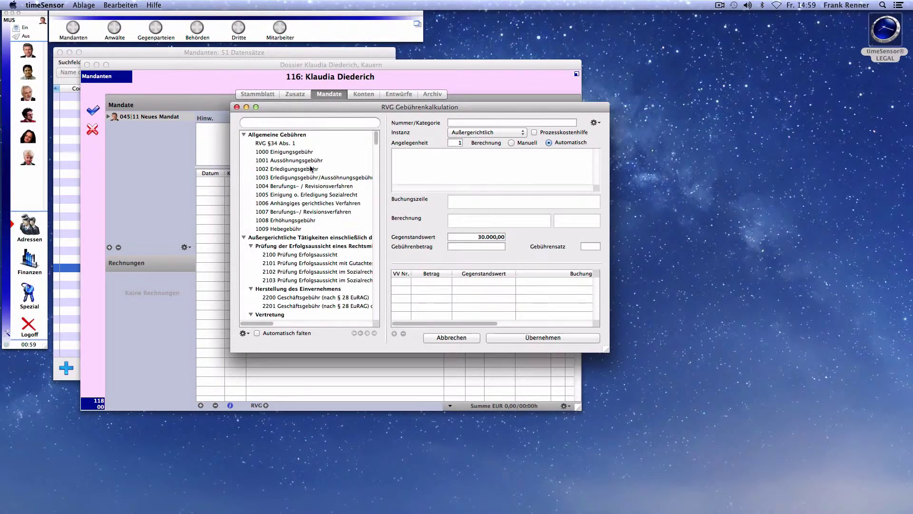
pyautogui.click(288, 136)
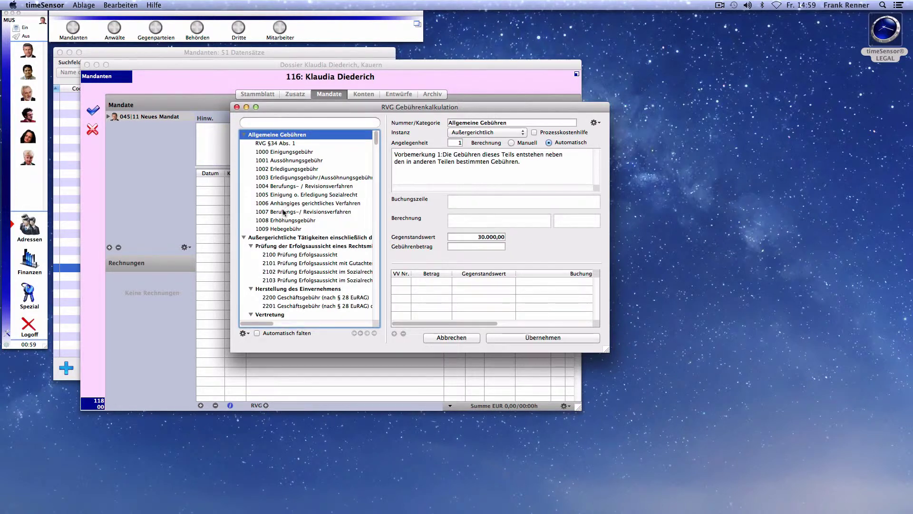
pyautogui.click(281, 240)
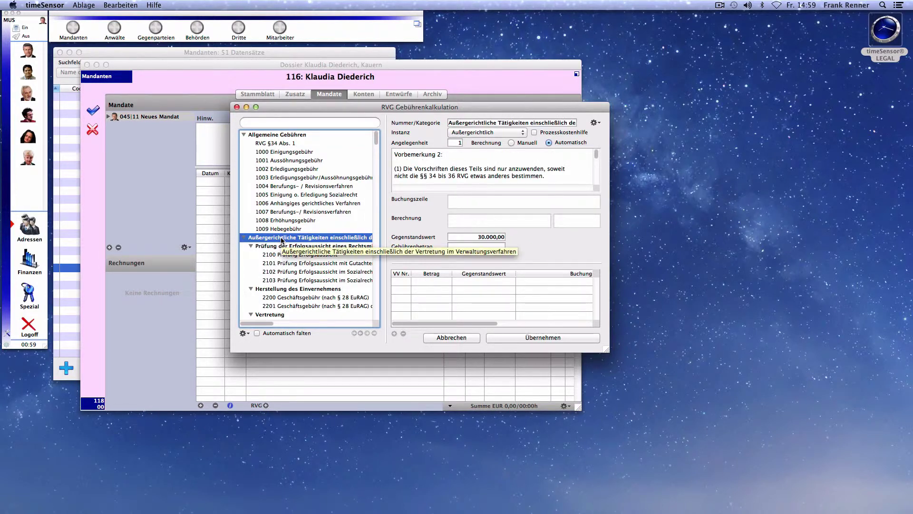
pyautogui.click(275, 290)
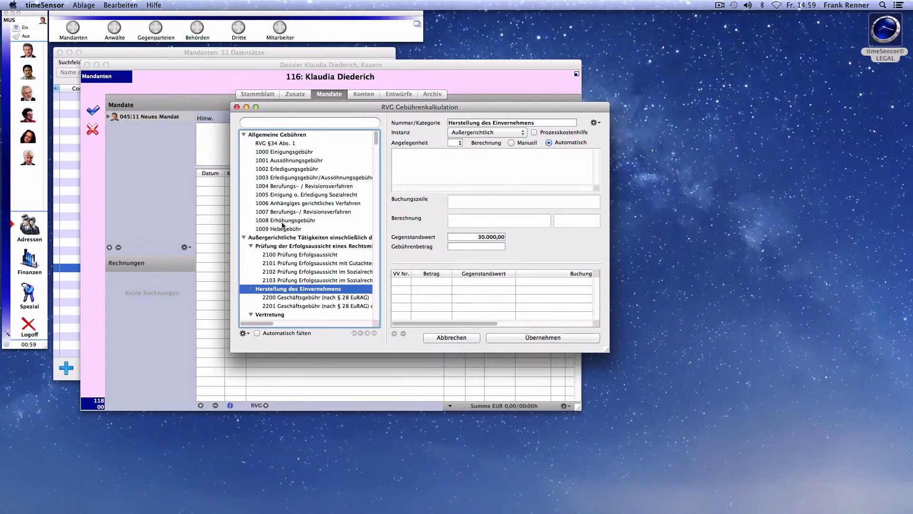
pyautogui.click(281, 162)
pyautogui.click(282, 170)
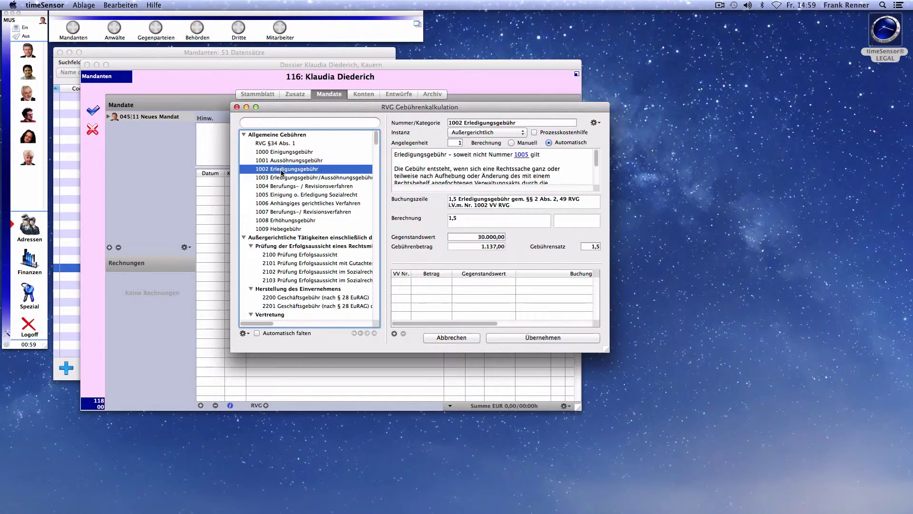
pyautogui.click(283, 264)
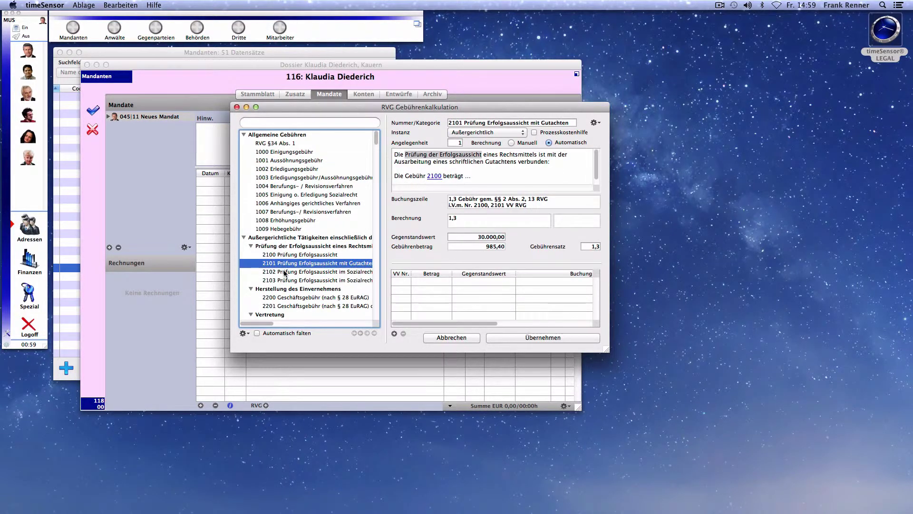
pyautogui.click(284, 272)
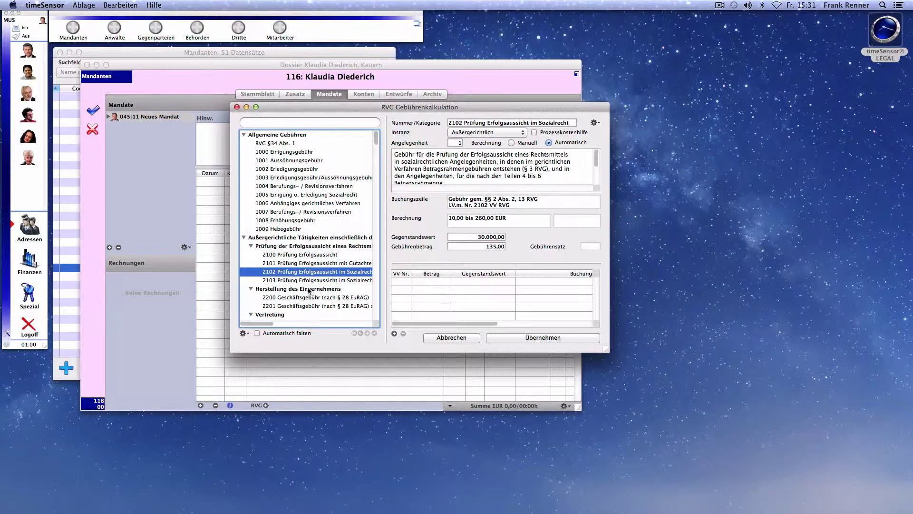
# Collapse the Außergerichtliche Tätigkeiten, Zivilsachen and Strafsachen categories in the fee tree and re-expand the first two
pyautogui.click(243, 238)
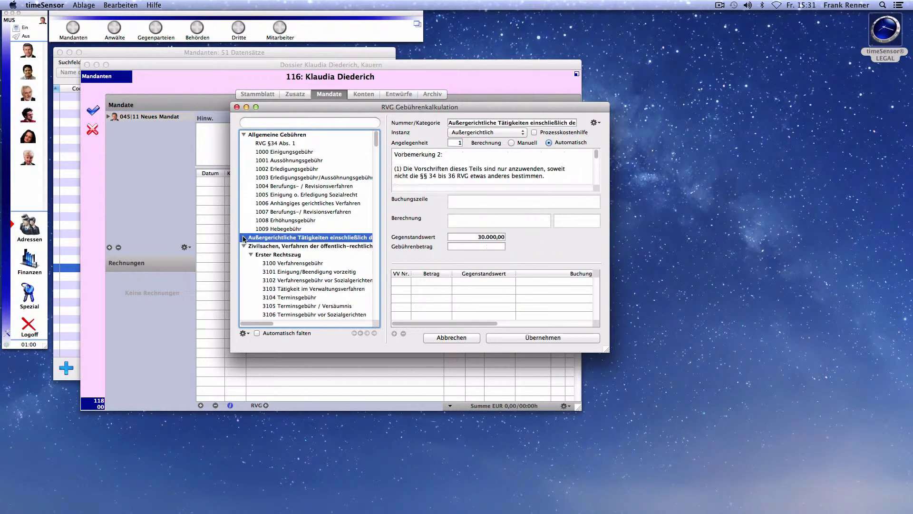
pyautogui.click(243, 246)
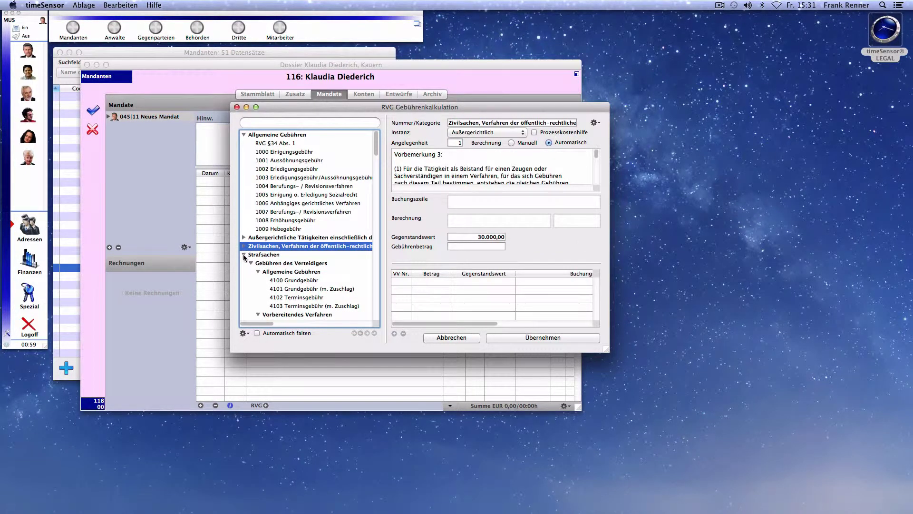
pyautogui.click(243, 254)
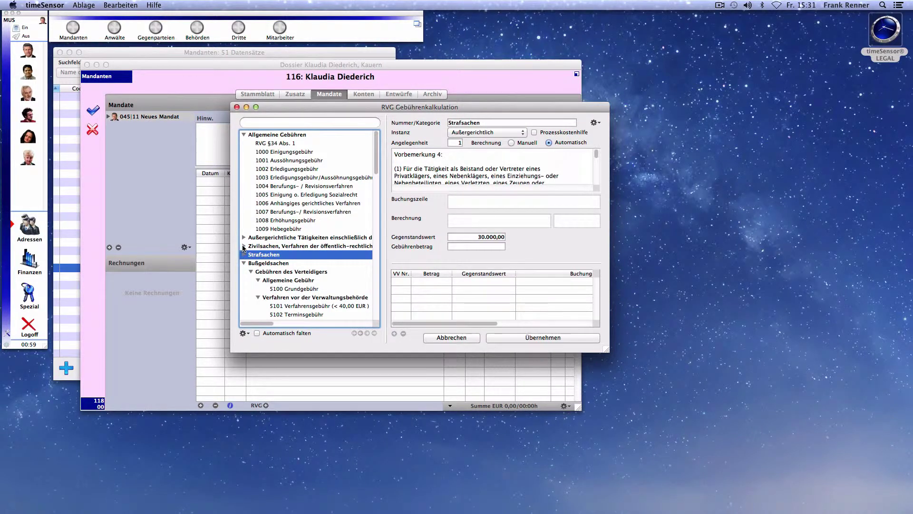
pyautogui.click(244, 246)
pyautogui.click(243, 238)
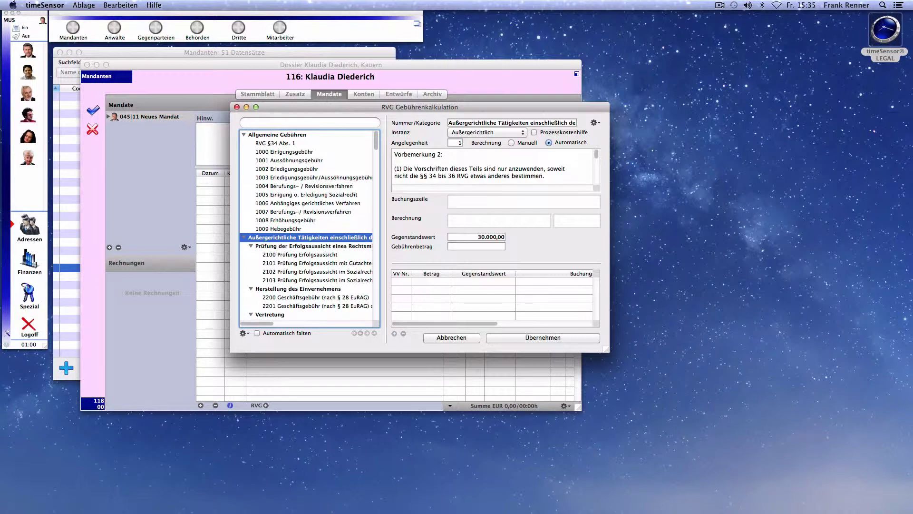
# Show the details of fee 2300 Geschäftsgebühr under Vertretung
pyautogui.scroll(-5, 307, 224)
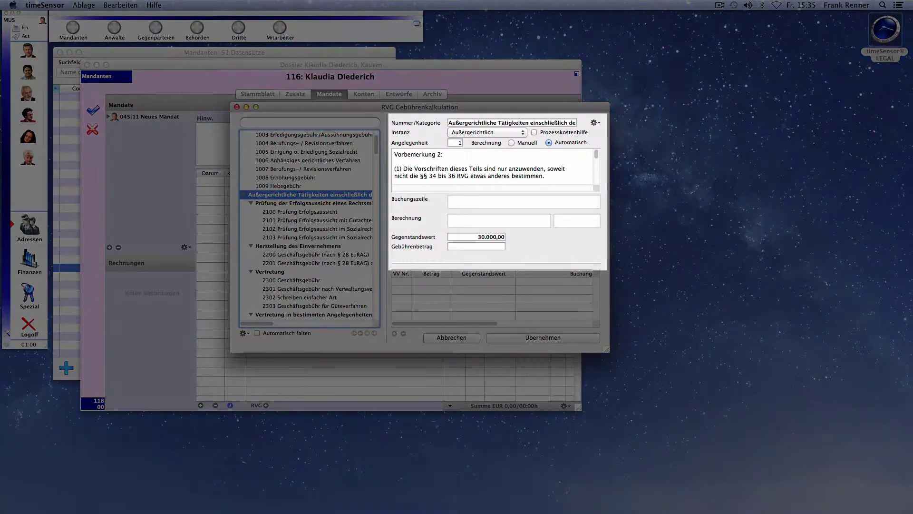
pyautogui.click(291, 280)
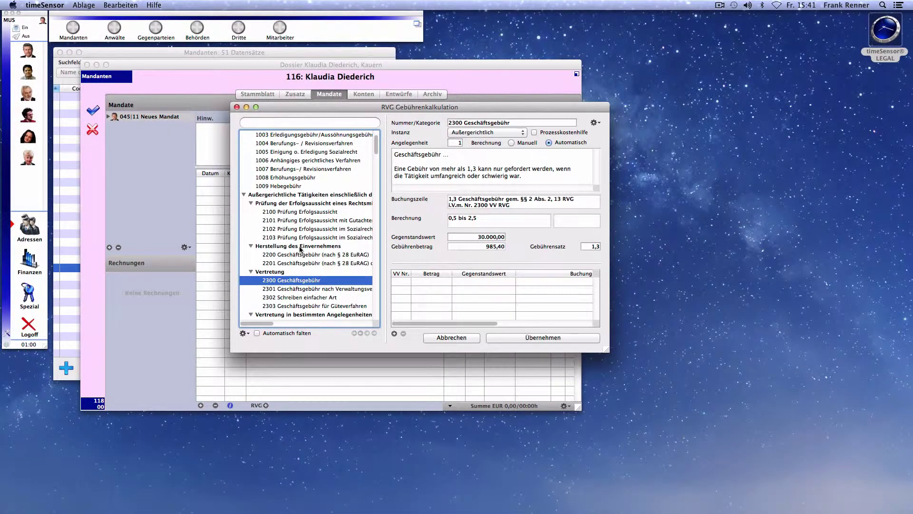
# Collapse the entire fee tree with Zusammenfalten and expand it again with Erweitern
pyautogui.click(245, 334)
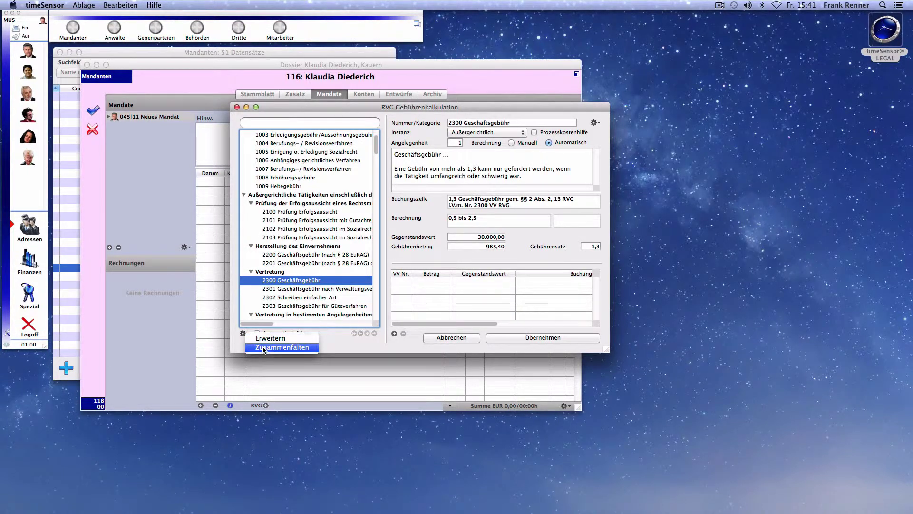
pyautogui.click(264, 350)
pyautogui.click(245, 334)
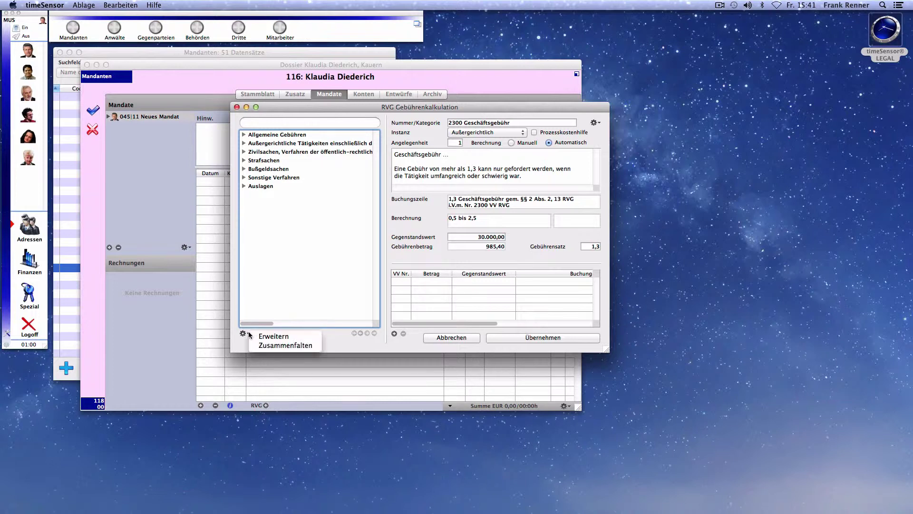
pyautogui.click(269, 338)
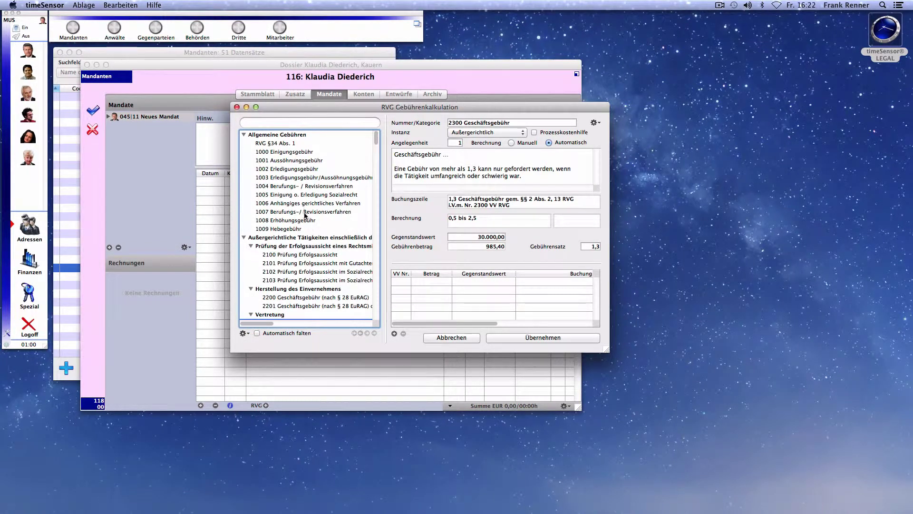
# Search the fee list for Beratungshilfegebühr
pyautogui.click(274, 121)
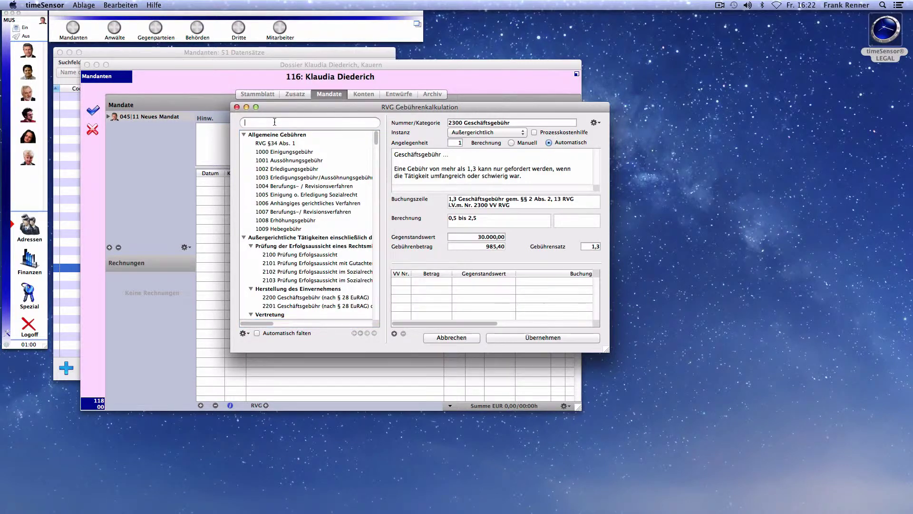
pyautogui.write('Beratun')
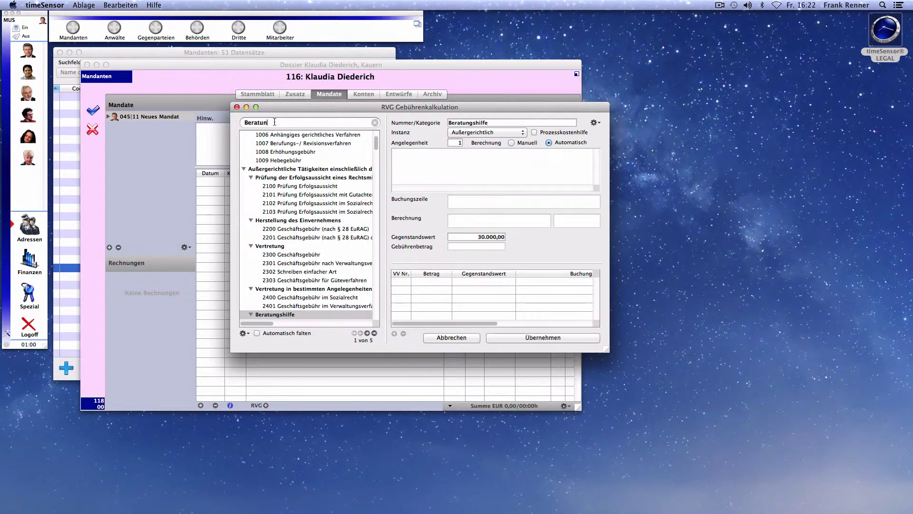
pyautogui.write('gshilf')
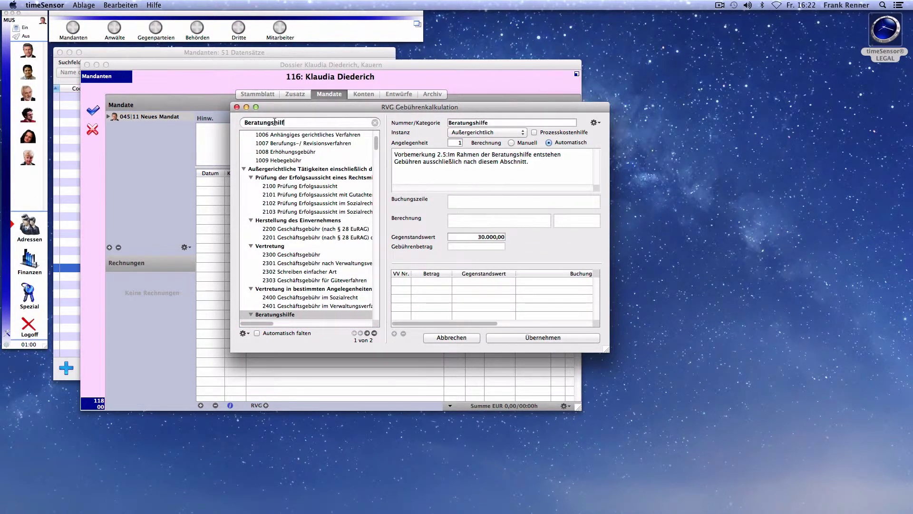
pyautogui.write('egebühr')
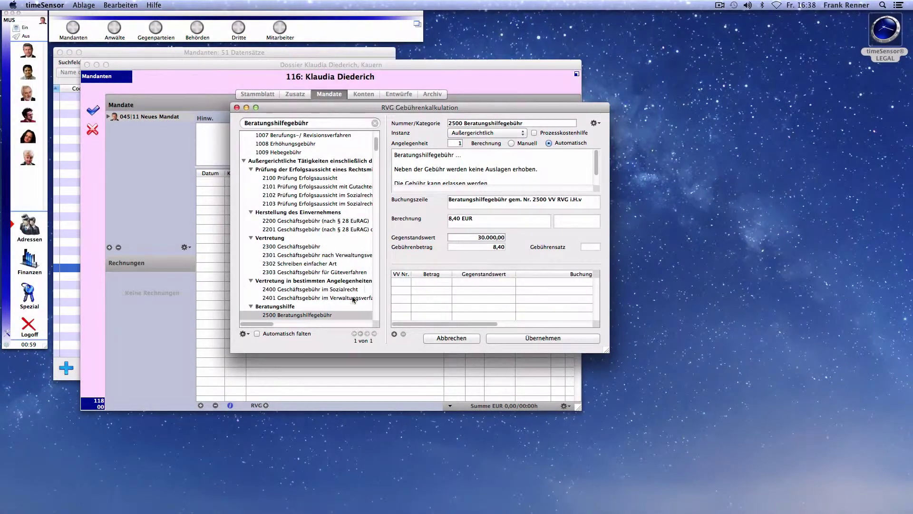
# Enable automatic folding of the fee tree (Automatisch falten) and search the fee list for Freiheit
pyautogui.click(257, 334)
pyautogui.moveTo(309, 123); pyautogui.dragTo(233, 125)
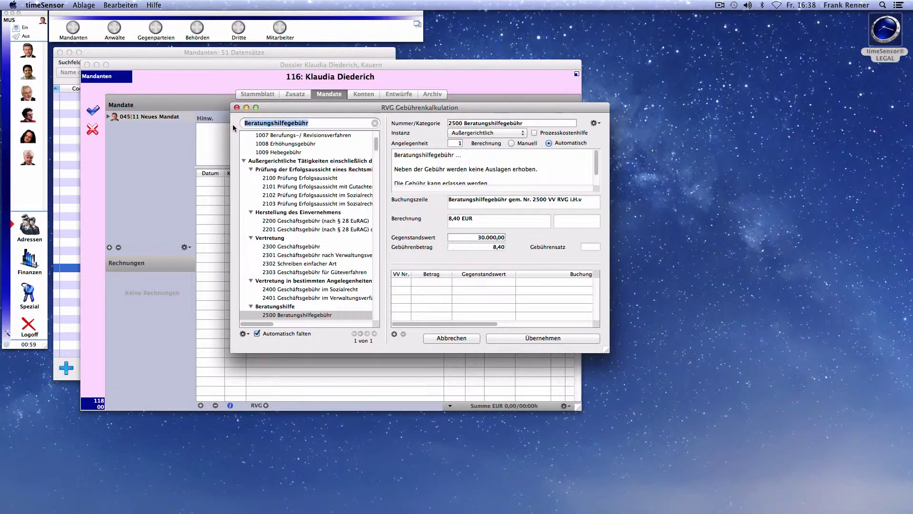
pyautogui.write('Freiheit')
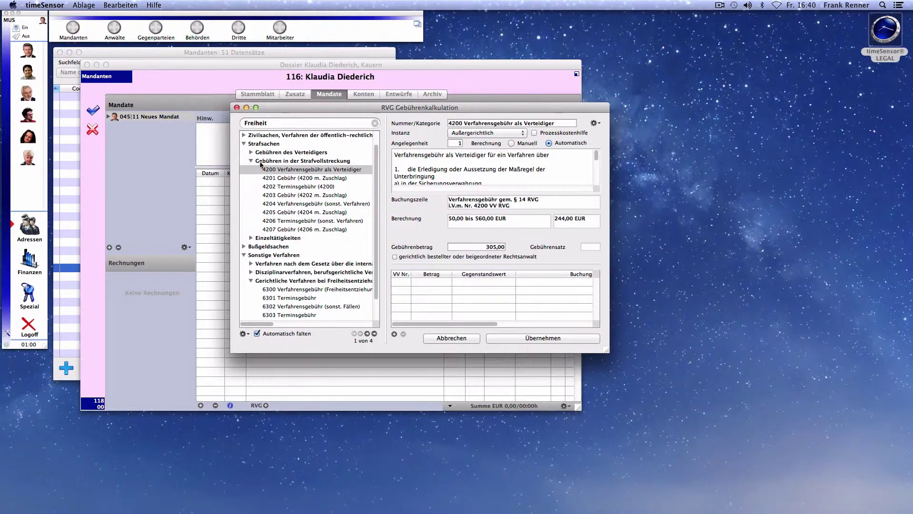
# Browse the Freiheit search hits by going to the last hit, back to the previous one and forward again
pyautogui.click(374, 334)
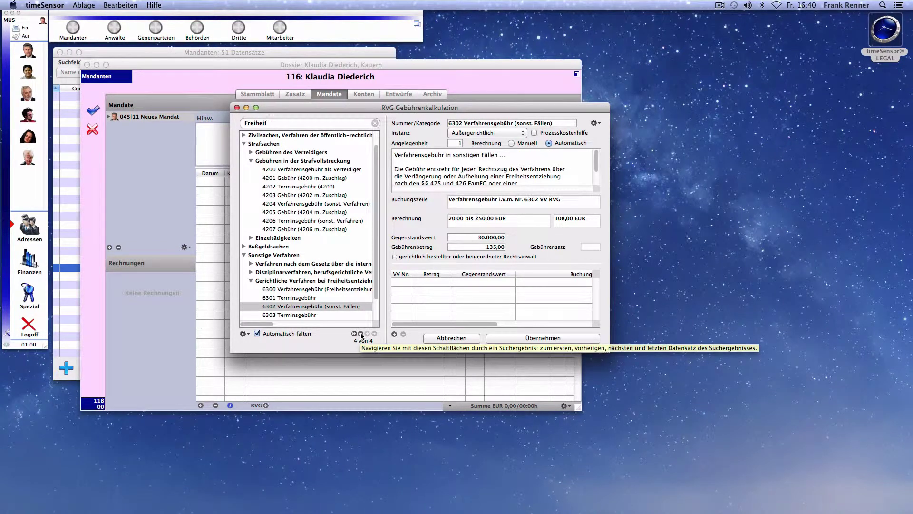
pyautogui.click(361, 334)
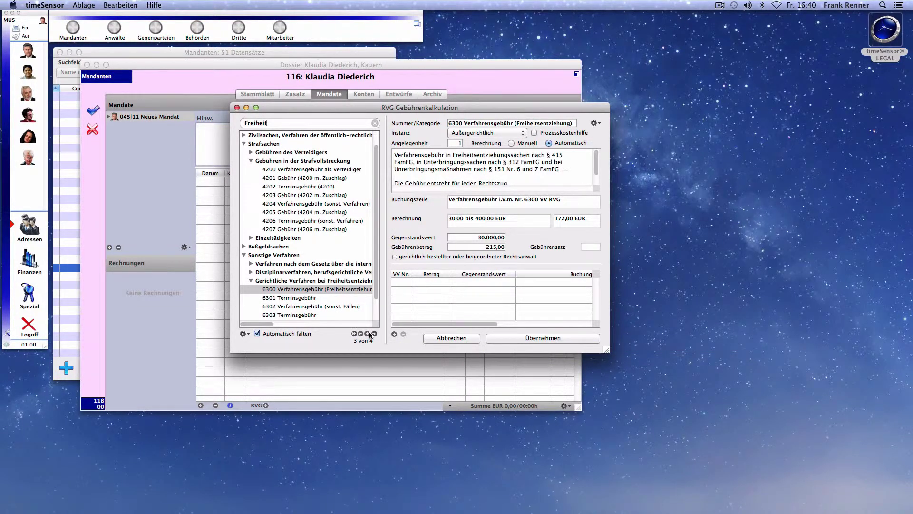
pyautogui.click(368, 334)
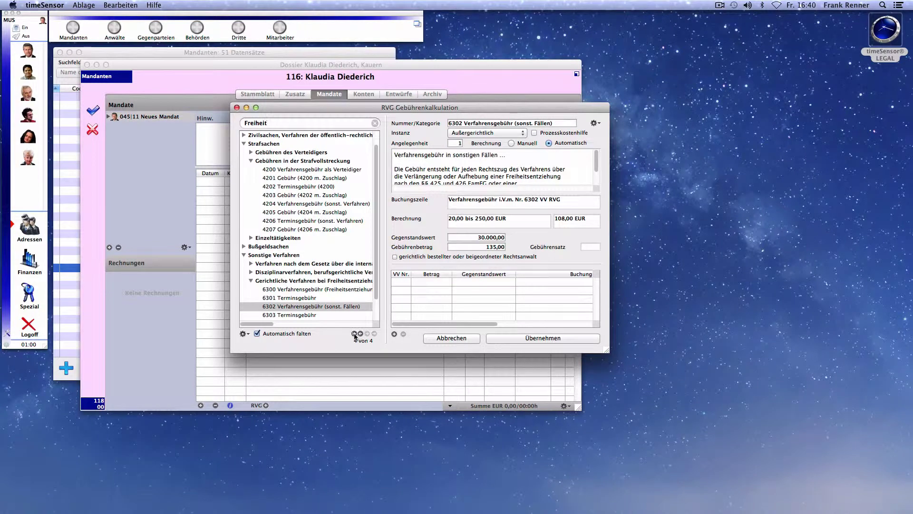
# Go to the first Freiheit search hit and mark the search term within its fee description
pyautogui.click(354, 333)
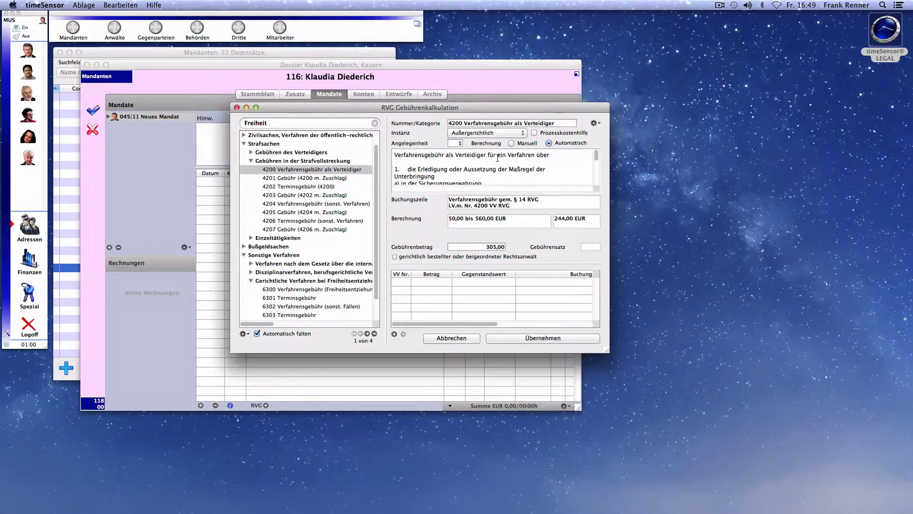
pyautogui.scroll(-2, 497, 158)
pyautogui.scroll(-2, 498, 158)
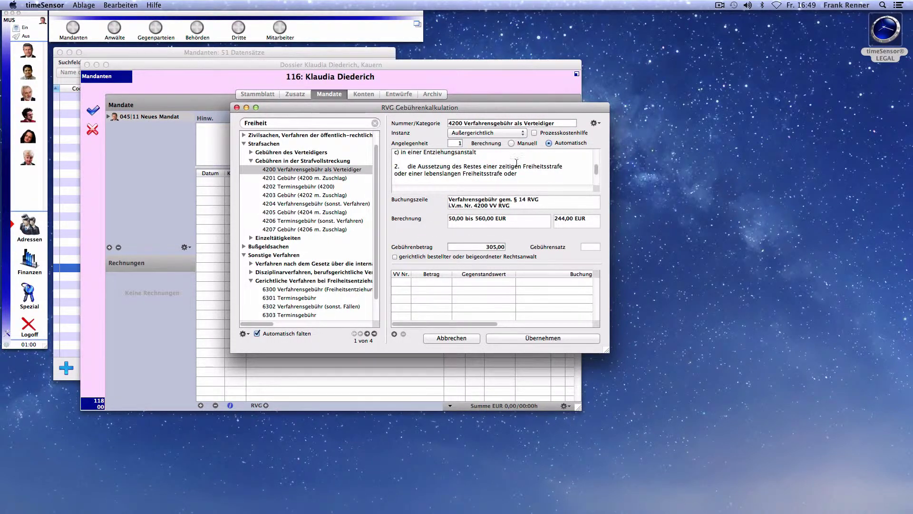
pyautogui.moveTo(523, 167); pyautogui.dragTo(541, 166)
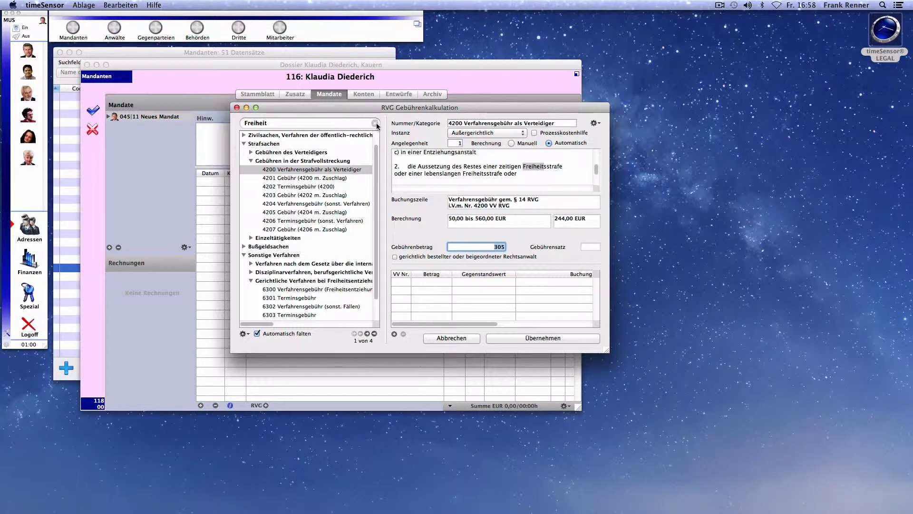
# Clear the Freiheit search and expand the whole fee tree with Erweitern
pyautogui.click(375, 124)
pyautogui.click(245, 334)
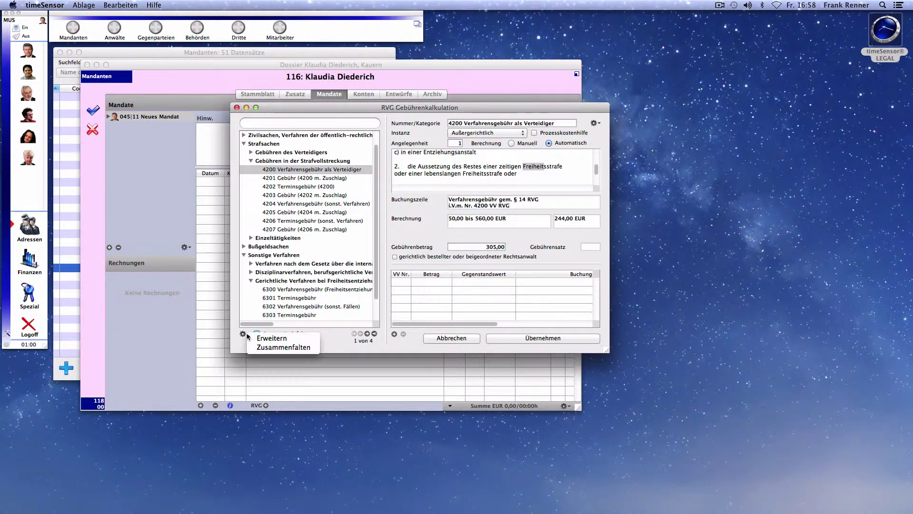
pyautogui.click(257, 338)
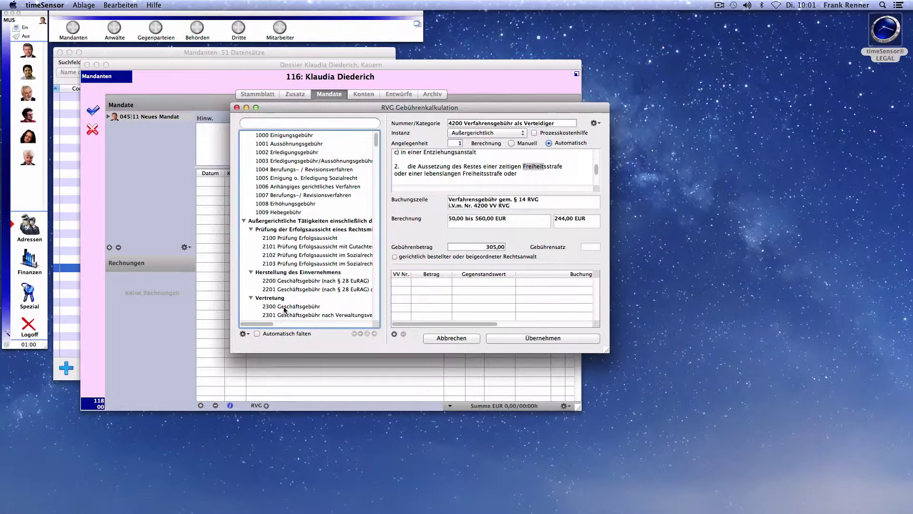
# Choose fee 2300 Geschäftsgebühr, set its Gebührensatz to 2,5 and add it to the list of calculated fees
pyautogui.click(299, 307)
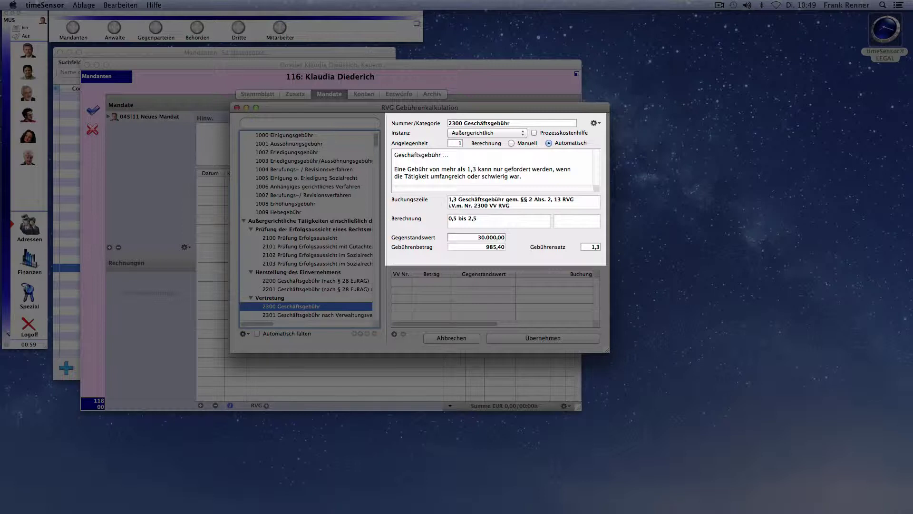
pyautogui.click(477, 237)
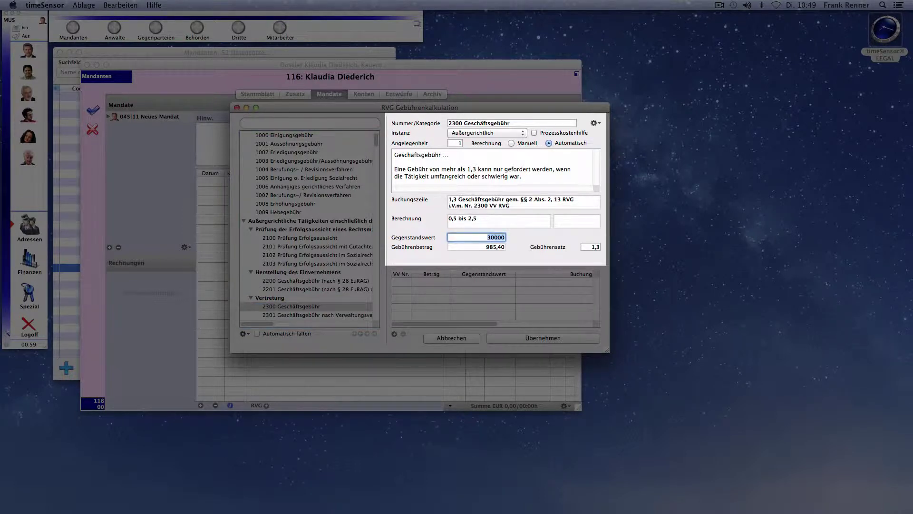
pyautogui.press('Tab')
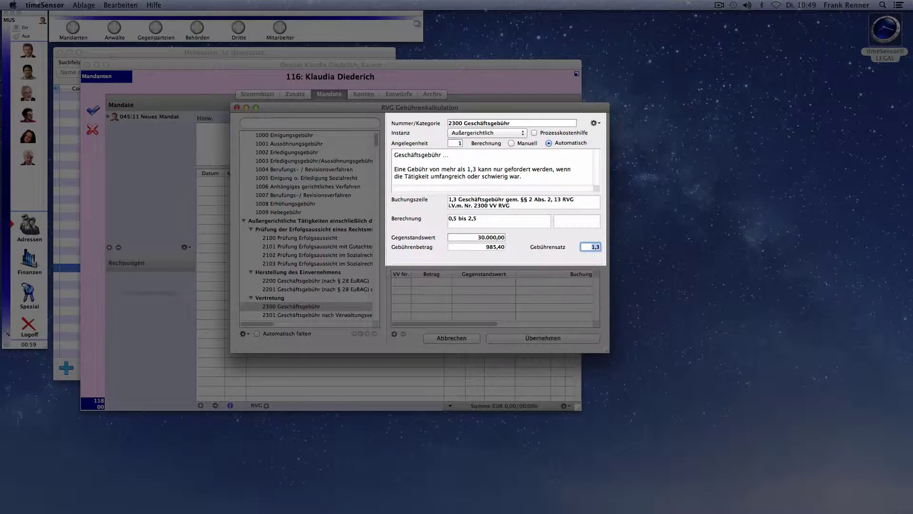
pyautogui.write('2,5')
pyautogui.press('Tab')
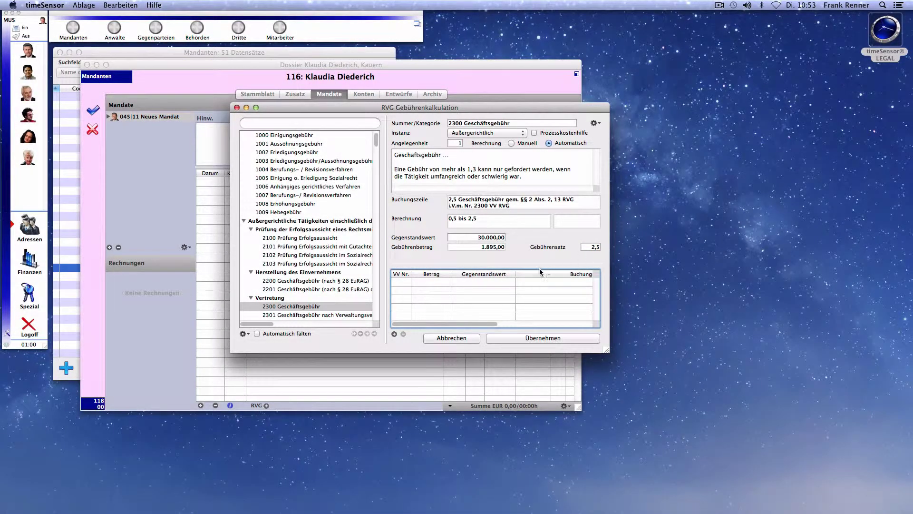
pyautogui.click(394, 334)
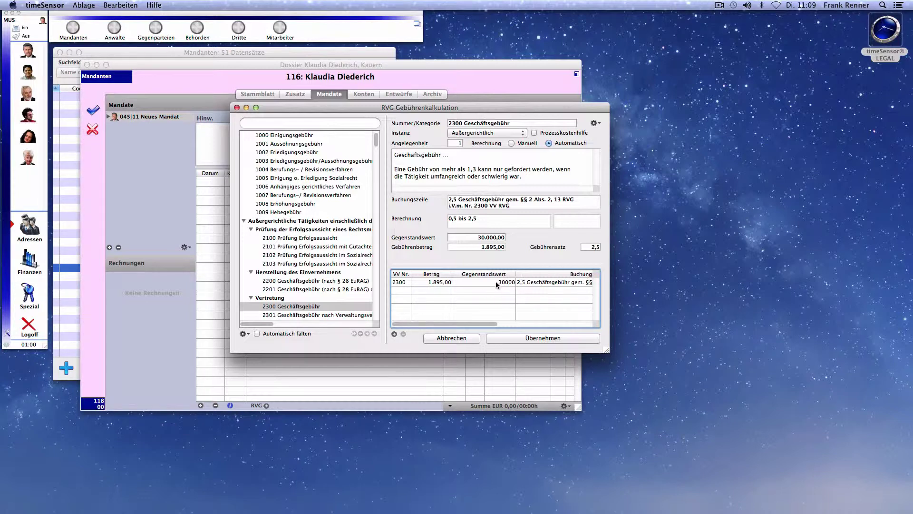
# Remove the 2300 entry from the calculated fees and add 2300 Geschäftsgebühr directly from the fee tree at its default rate
pyautogui.click(494, 281)
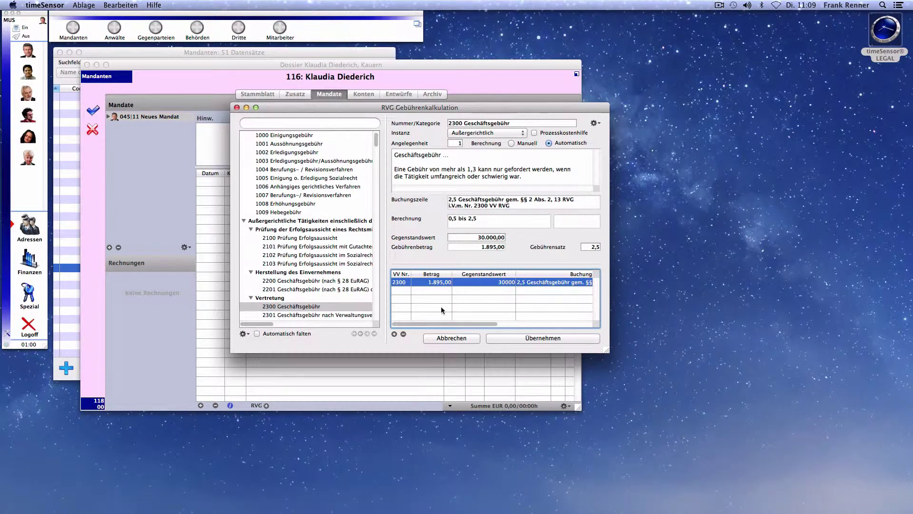
pyautogui.click(404, 334)
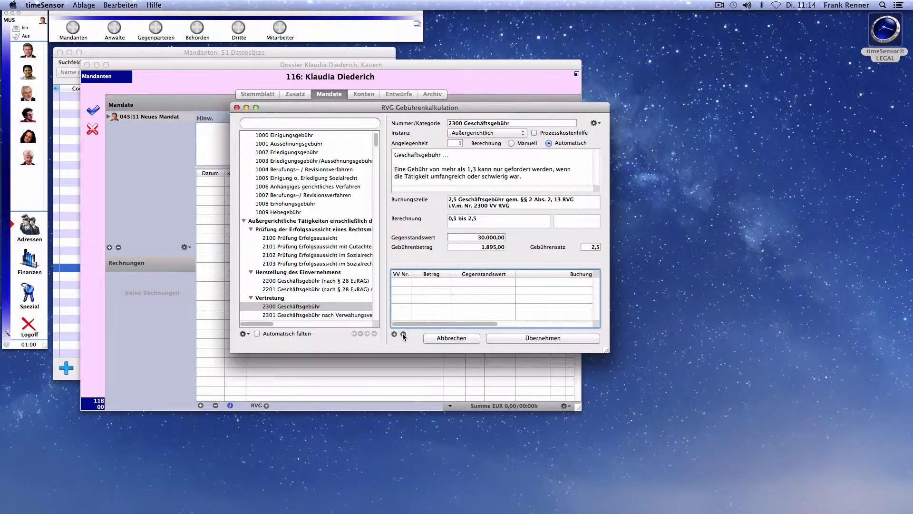
pyautogui.doubleClick(287, 307)
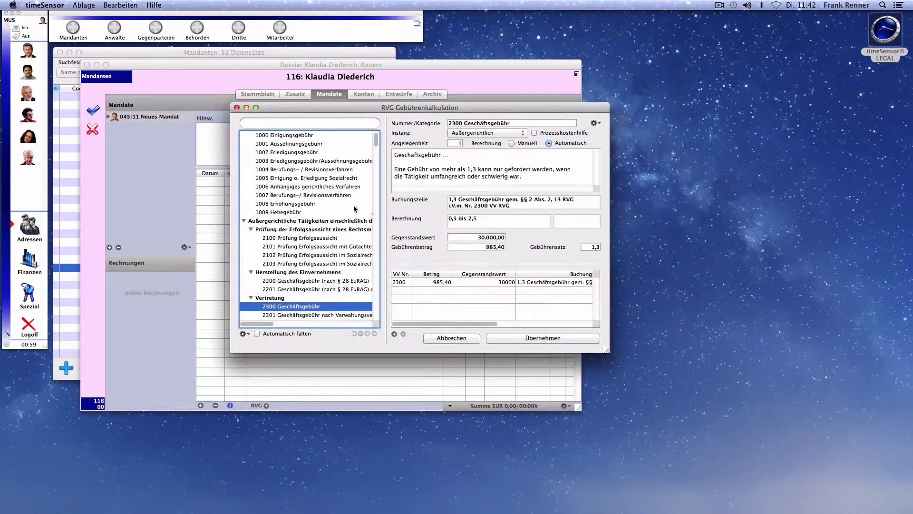
# Examine the special input fields of fee 1008 Erhöhungsgebühr and of the Auslagen items 7000, 7003 and 7005
pyautogui.click(286, 206)
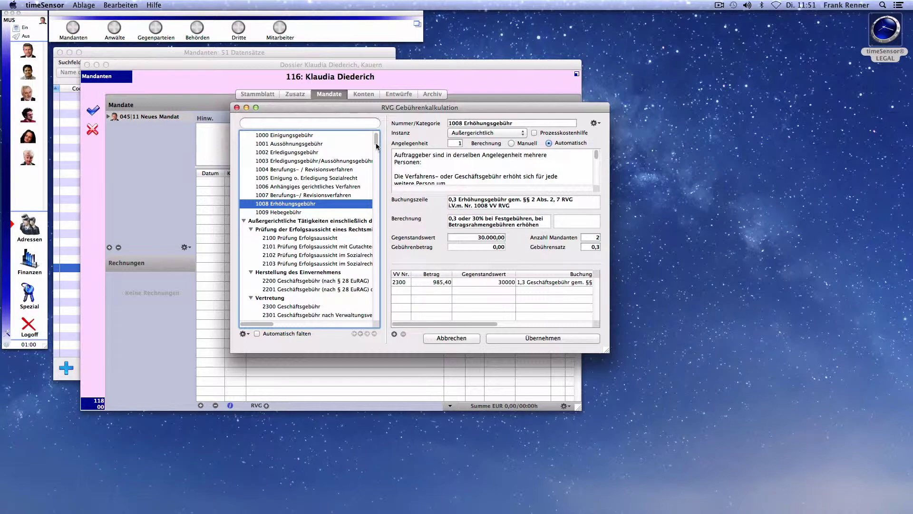
pyautogui.moveTo(376, 146); pyautogui.dragTo(377, 313)
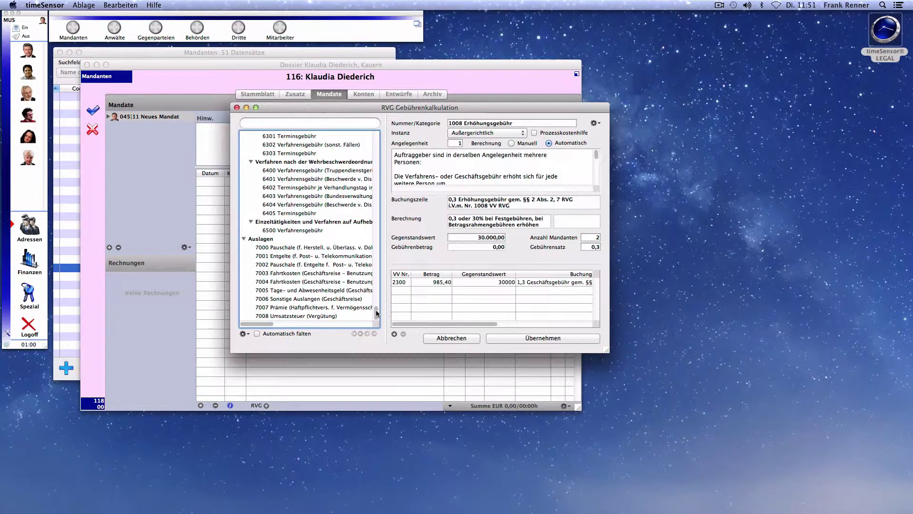
pyautogui.click(287, 248)
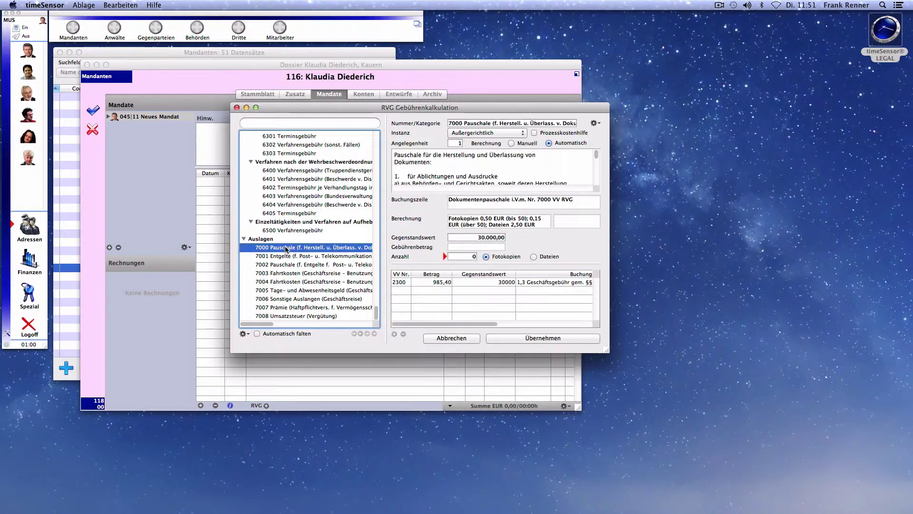
pyautogui.click(286, 274)
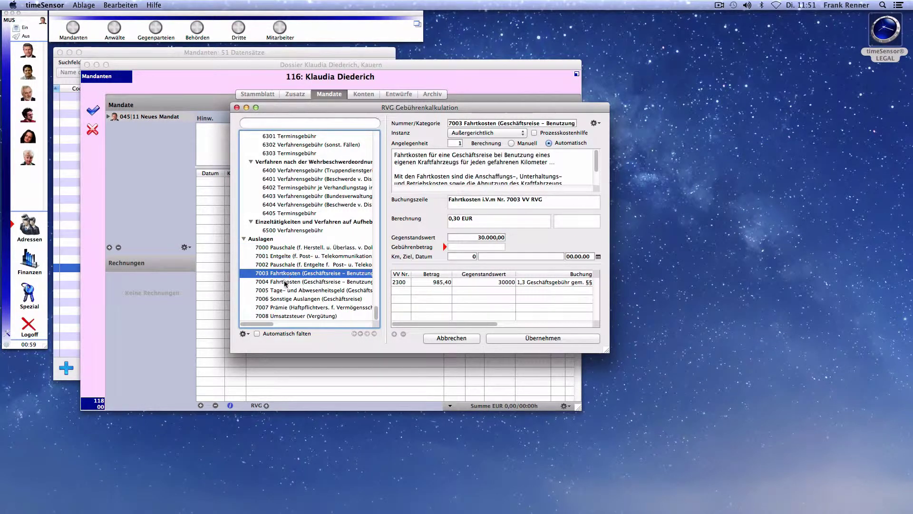
pyautogui.click(282, 292)
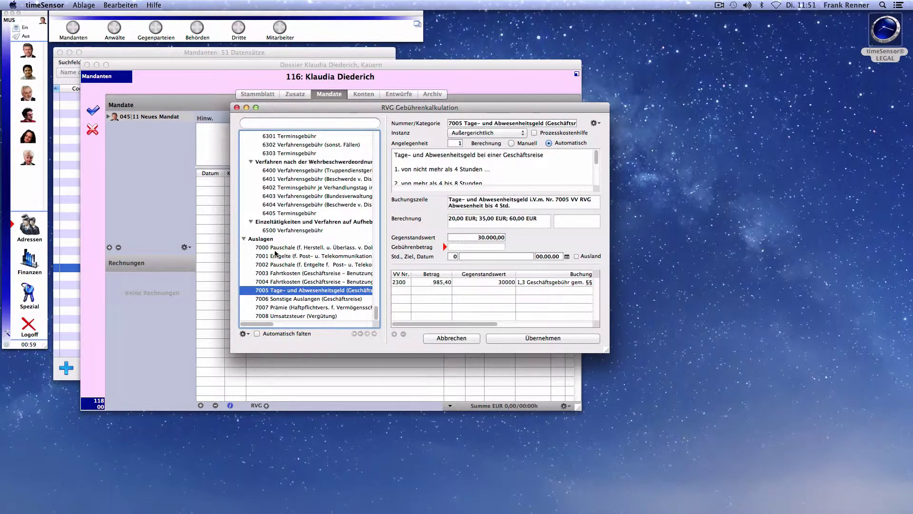
# Set the Anzahl for the 7000 document flat fee to 10 Fotokopien
pyautogui.click(277, 249)
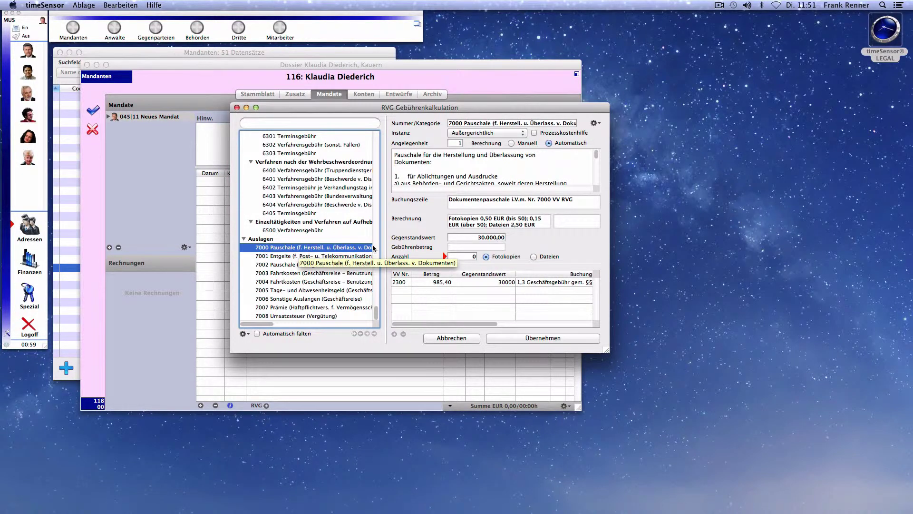
pyautogui.click(461, 256)
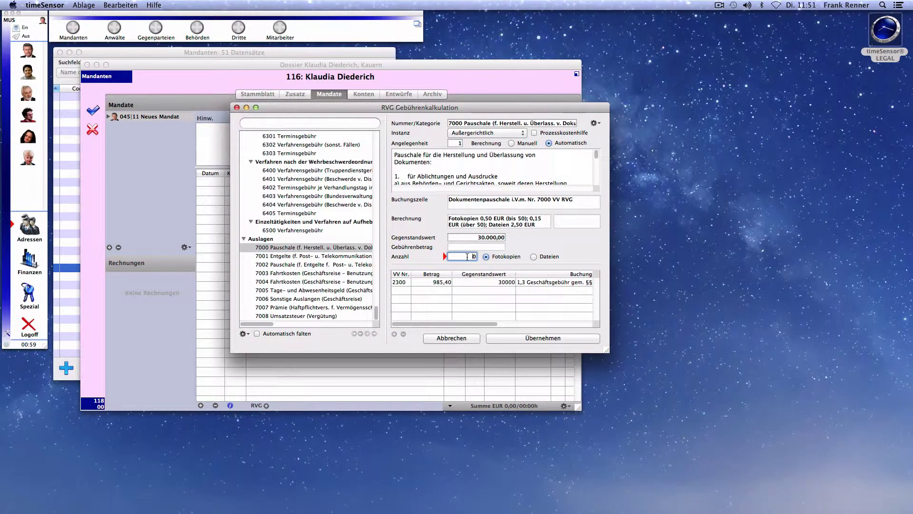
pyautogui.write('10')
pyautogui.click(485, 257)
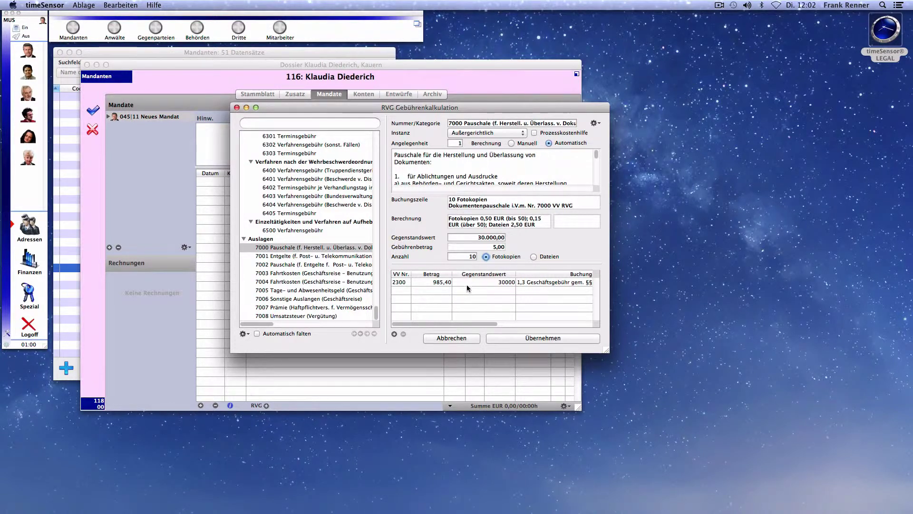
# Remove the 2300 entry from the calculated fees and fill the list with the Klage Zivilrecht template
pyautogui.click(472, 282)
pyautogui.click(403, 334)
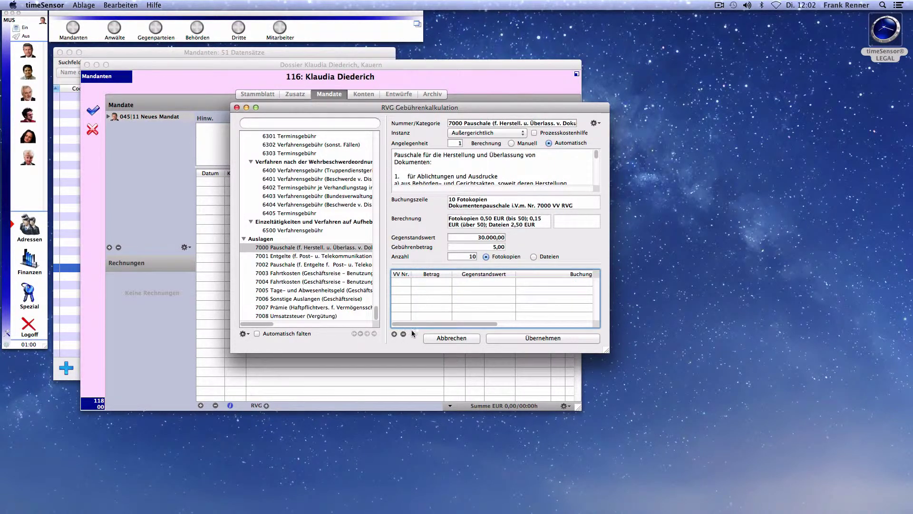
pyautogui.click(598, 124)
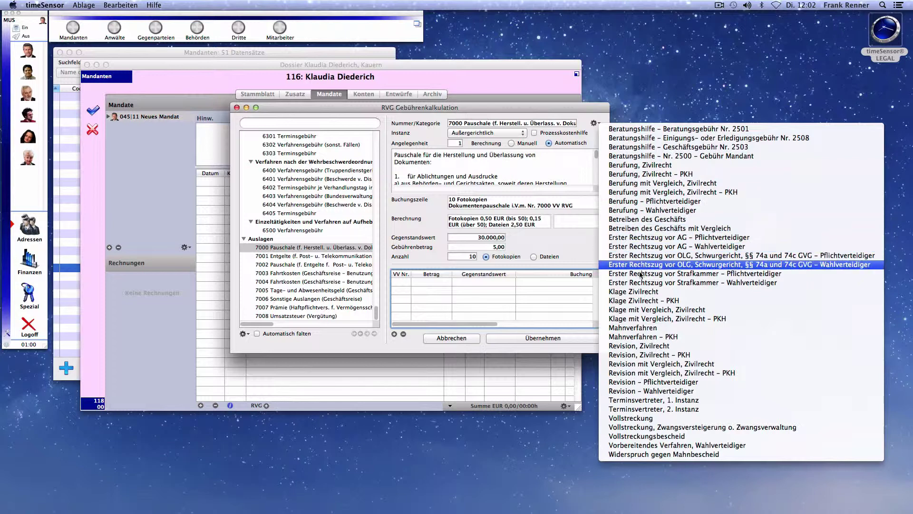
pyautogui.click(641, 291)
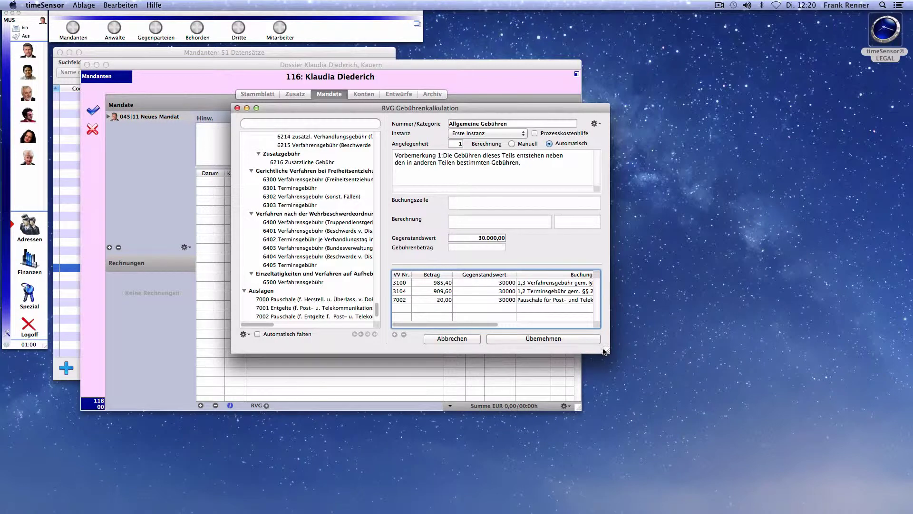
# Set the Angelegenheit of the 3104 Terminsgebühr entry to 2 and transfer the calculated fees to the mandate
pyautogui.moveTo(603, 351); pyautogui.dragTo(797, 390)
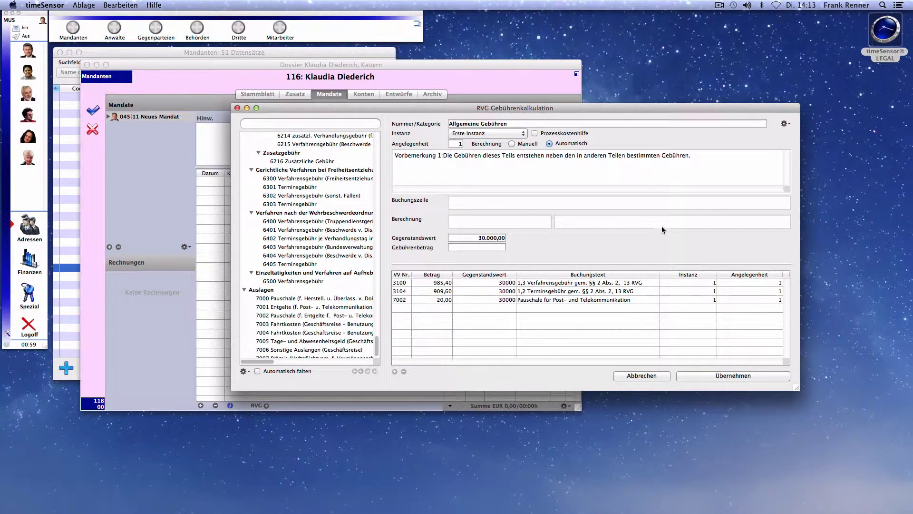
pyautogui.click(759, 291)
pyautogui.click(759, 291)
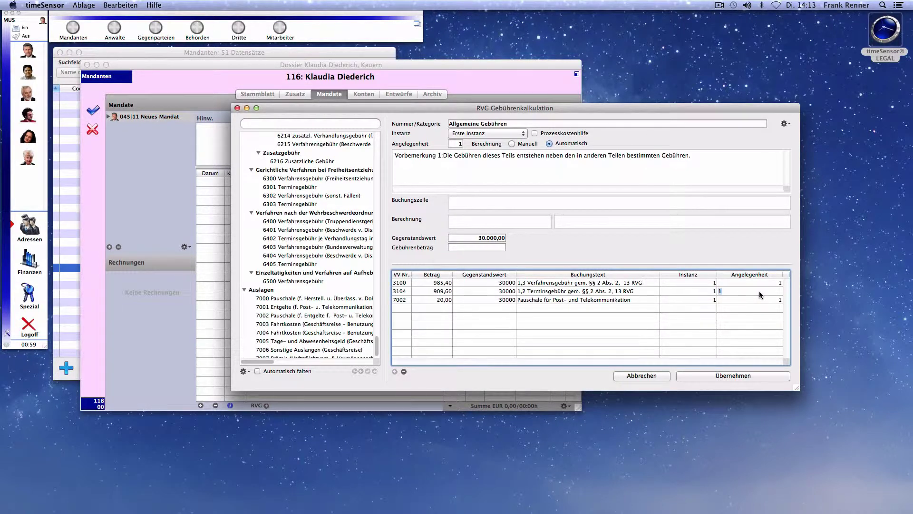
pyautogui.write('2')
pyautogui.press('Return')
pyautogui.click(735, 376)
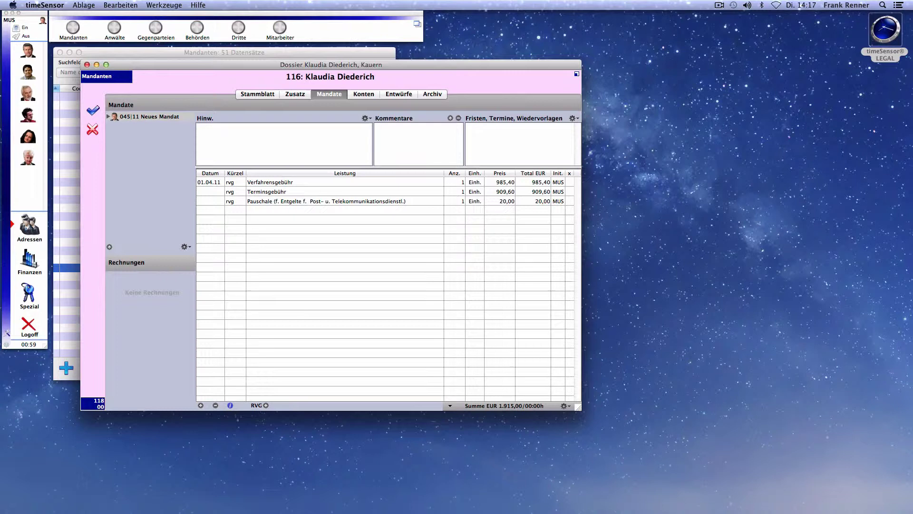
# Create a Rechnung from the mandate's RVG services and open the new invoice
pyautogui.click(185, 247)
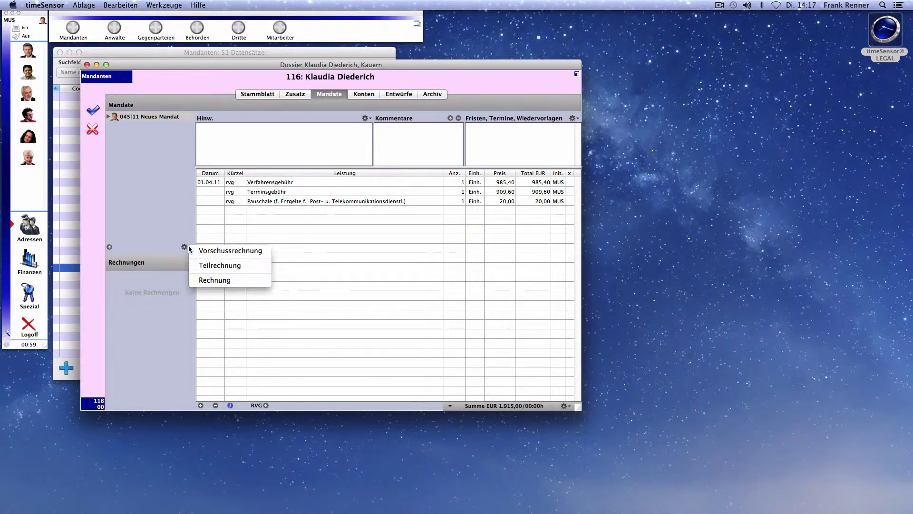
pyautogui.click(215, 280)
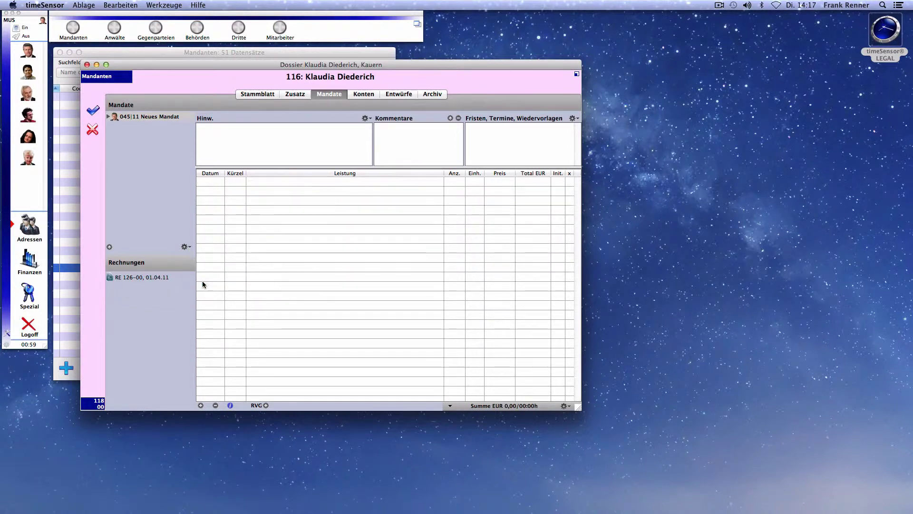
pyautogui.doubleClick(135, 277)
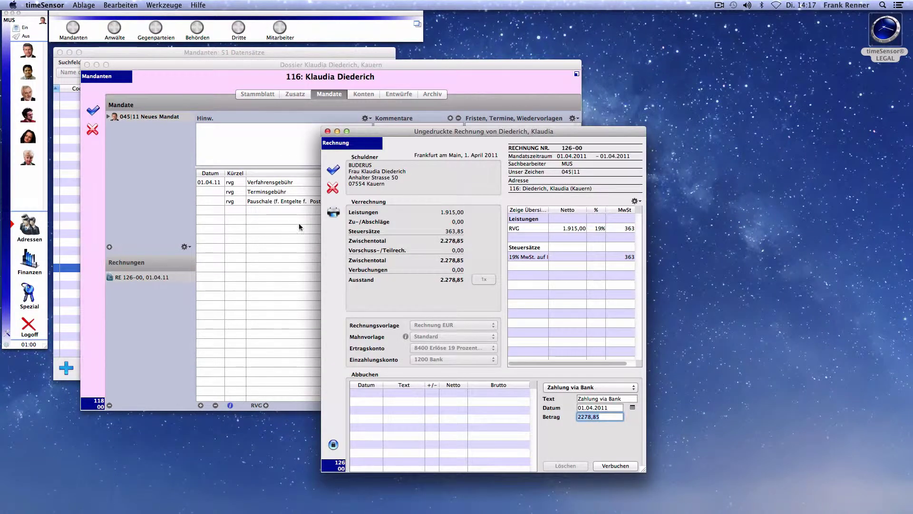
# Generate the printable invoice document, review its fee positions and totals, and close it discarding the draft
pyautogui.click(334, 212)
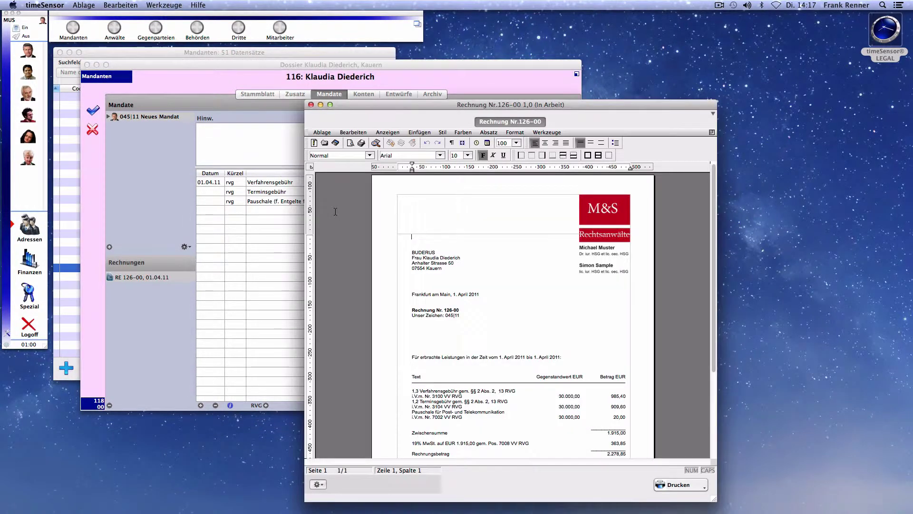
pyautogui.scroll(-5, 530, 370)
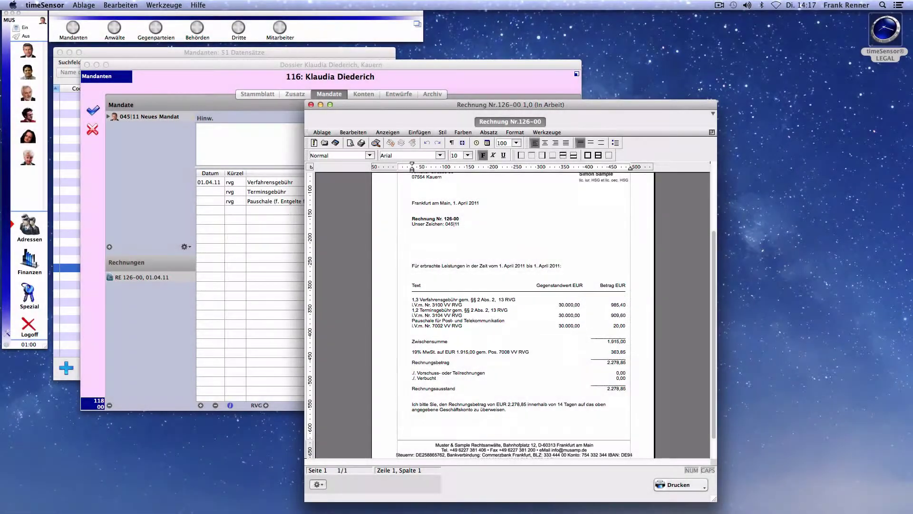
pyautogui.scroll(-1, 374, 267)
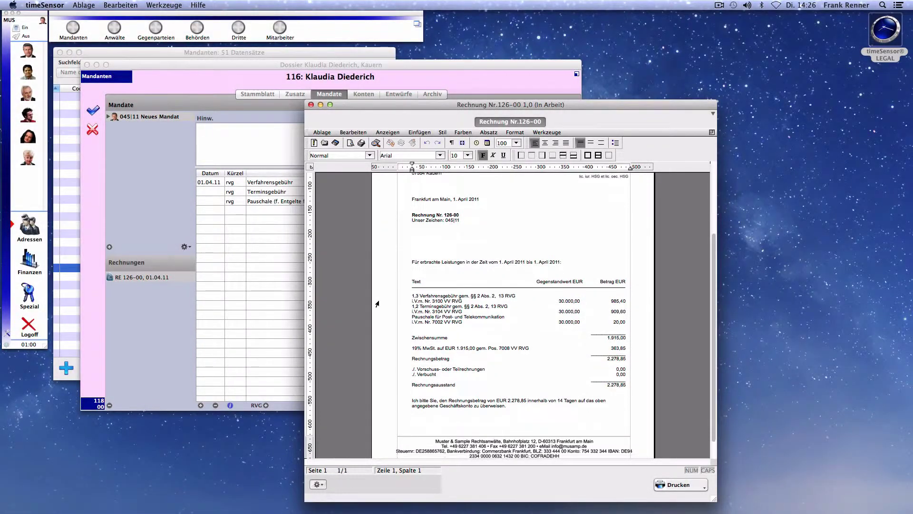
pyautogui.click(310, 105)
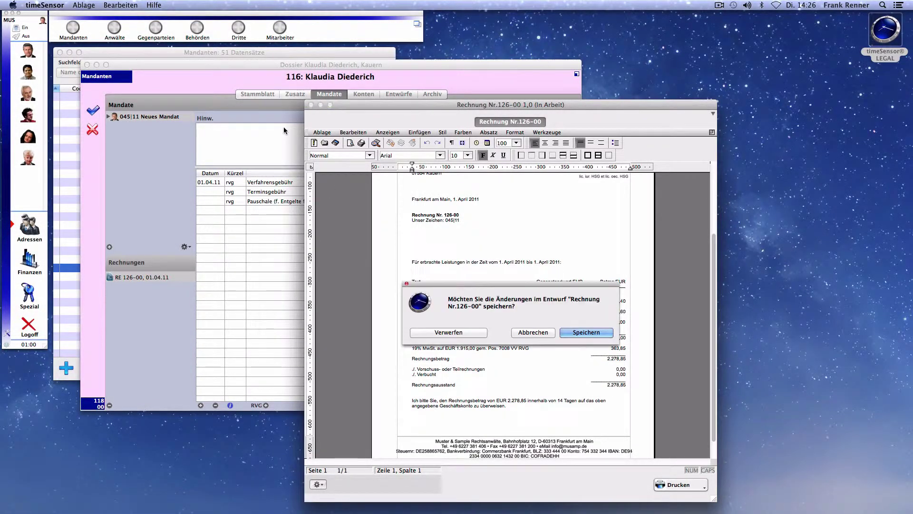
pyautogui.click(447, 333)
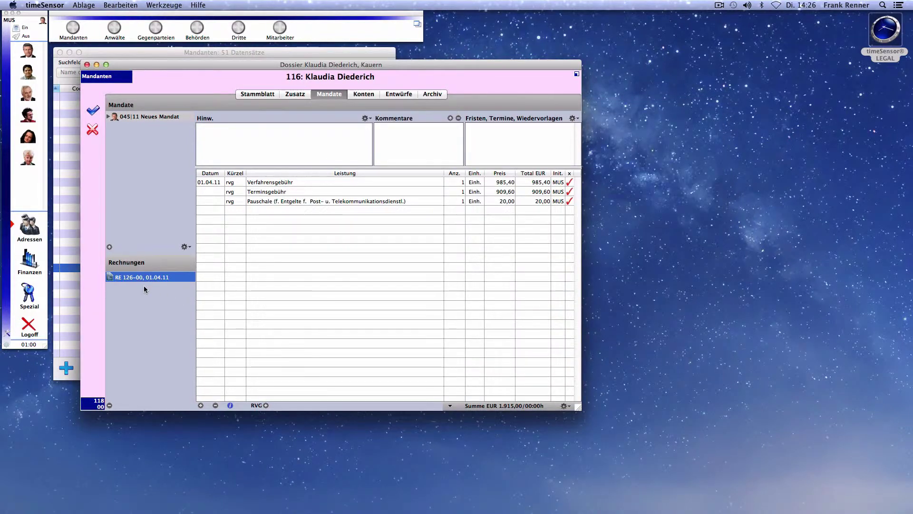
# Delete the mandate's existing Rechnung and remove its three RVG service entries
pyautogui.click(110, 405)
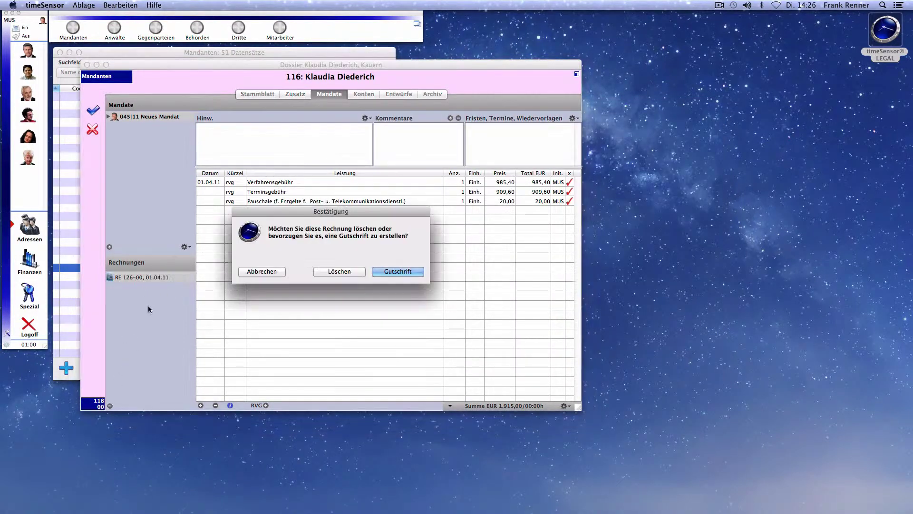
pyautogui.click(339, 272)
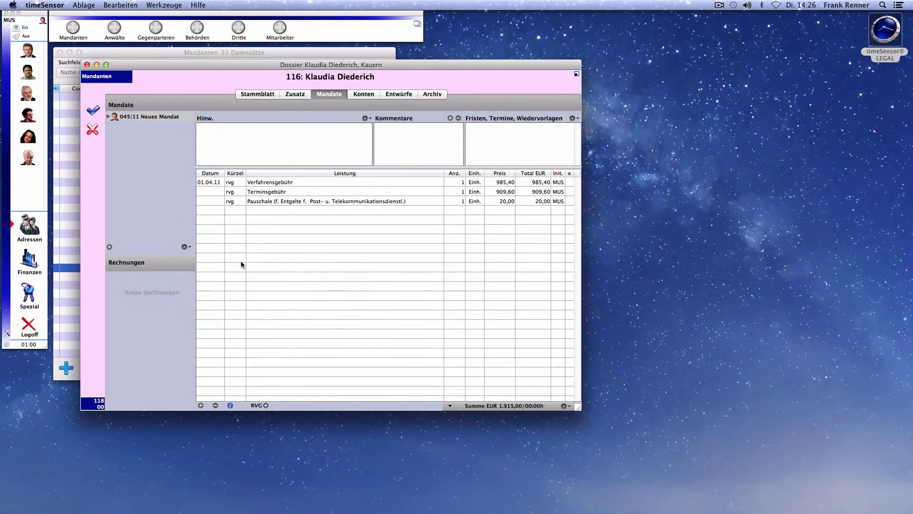
pyautogui.click(269, 185)
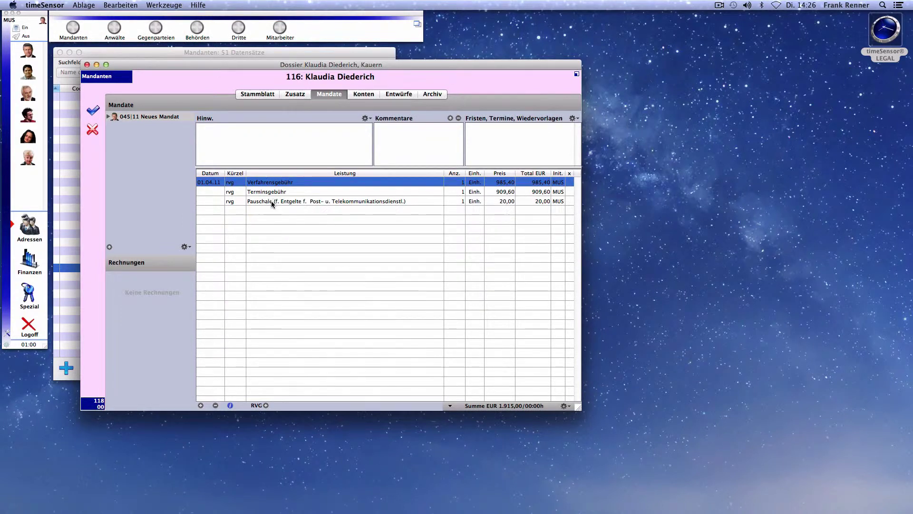
pyautogui.keyDown('shift'); pyautogui.click(272, 203); pyautogui.keyUp('shift')
pyautogui.click(216, 405)
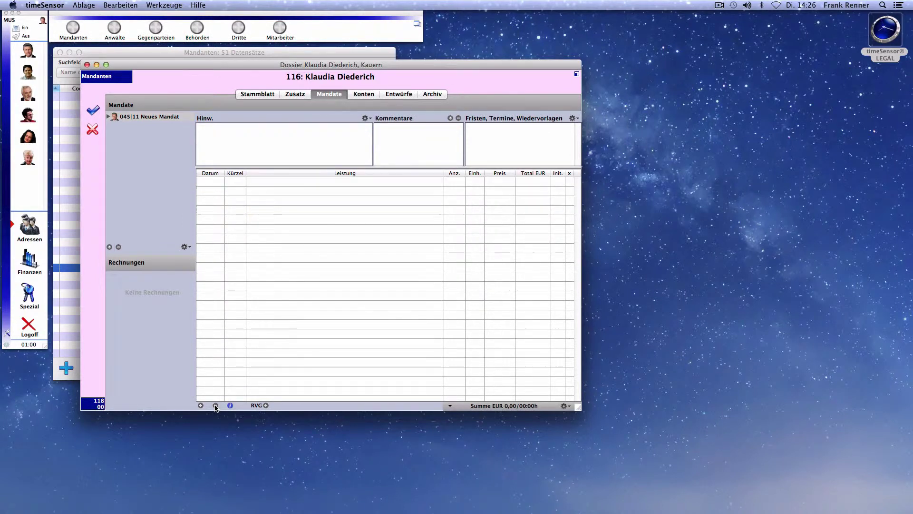
# Start a new RVG fee calculation with 2300 Geschäftsgebühr and 3100 Verfahrensgebühr, crediting the 2300 fee against 3100
pyautogui.click(265, 406)
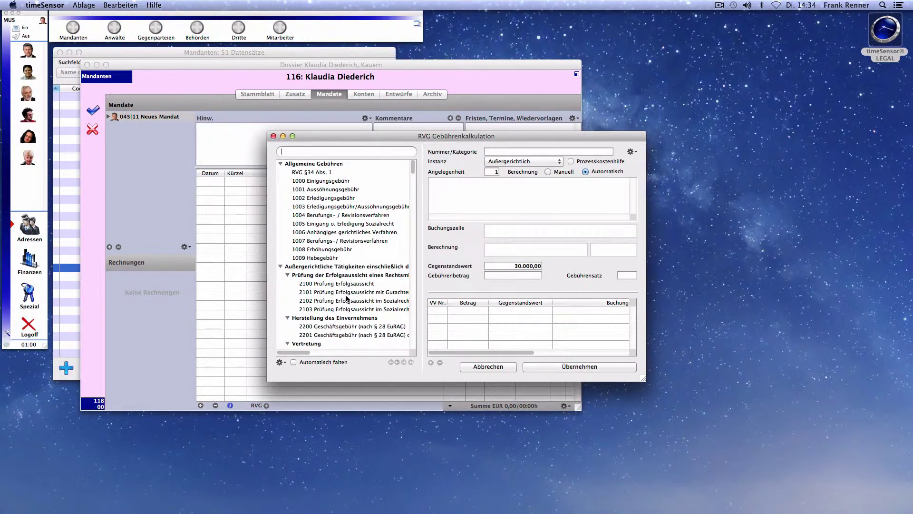
pyautogui.scroll(-3, 346, 296)
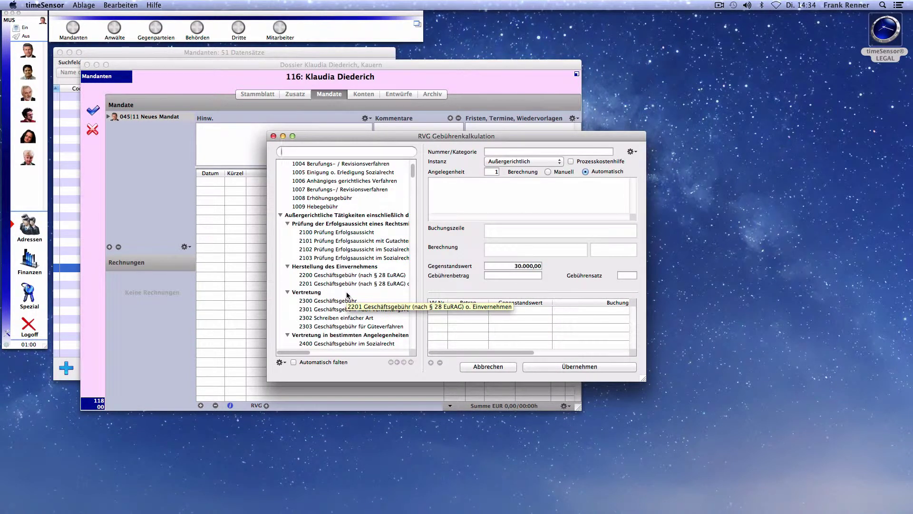
pyautogui.scroll(-1, 346, 295)
pyautogui.click(347, 292)
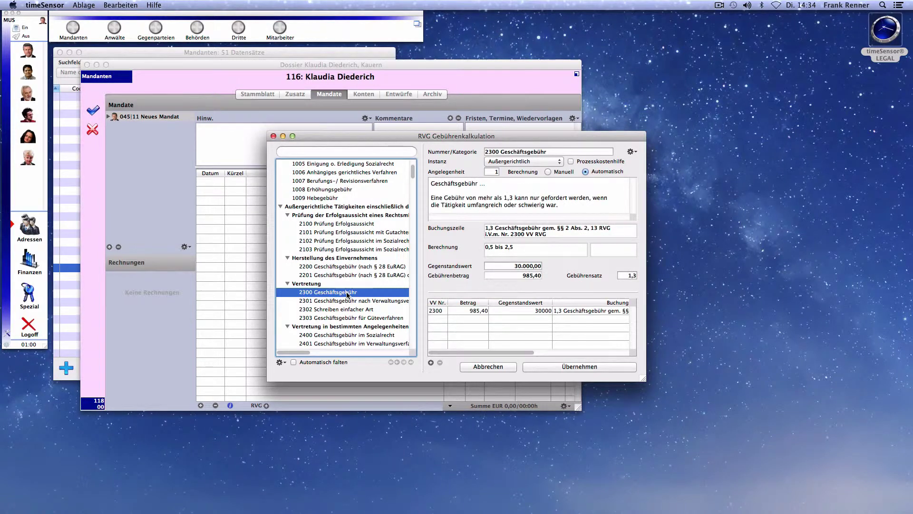
pyautogui.scroll(-6, 347, 295)
pyautogui.scroll(-4, 346, 294)
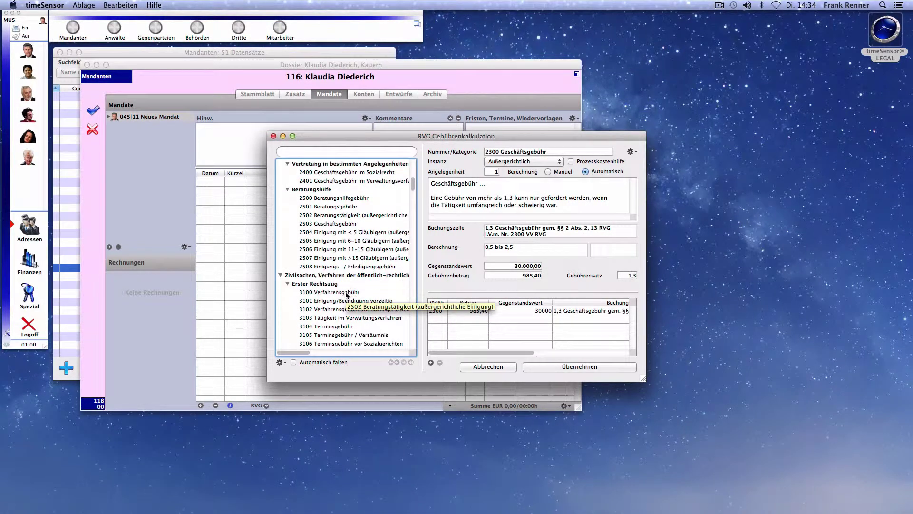
pyautogui.click(346, 292)
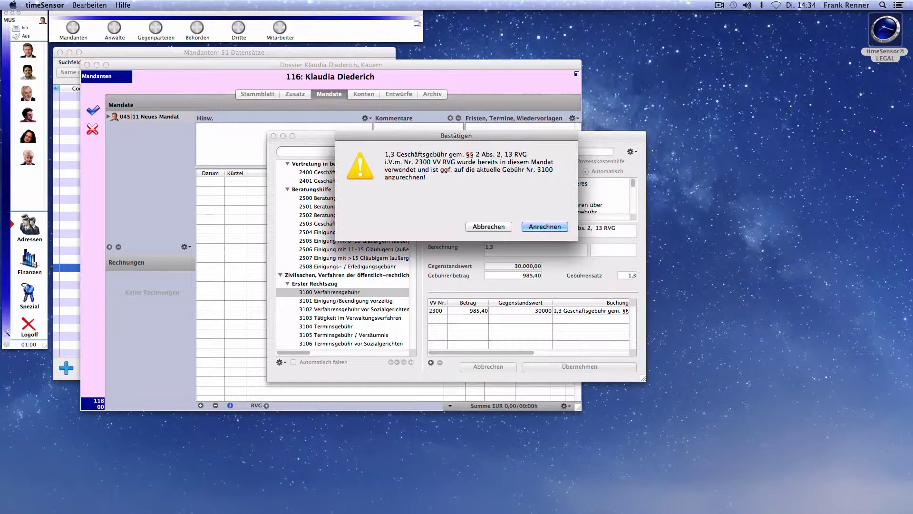
pyautogui.press('Return')
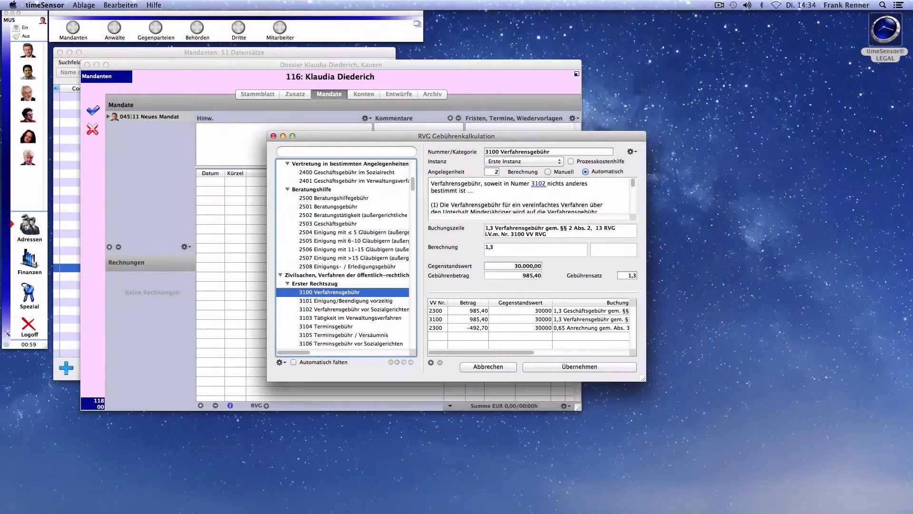
# Widen the fee calculation window and remove all three calculated 2300 and 3100 entries
pyautogui.moveTo(644, 379); pyautogui.dragTo(867, 405)
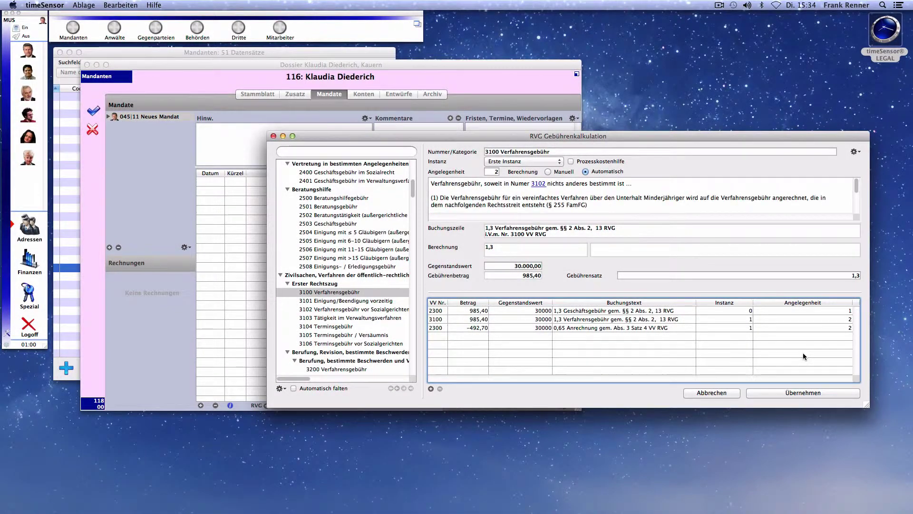
pyautogui.click(577, 312)
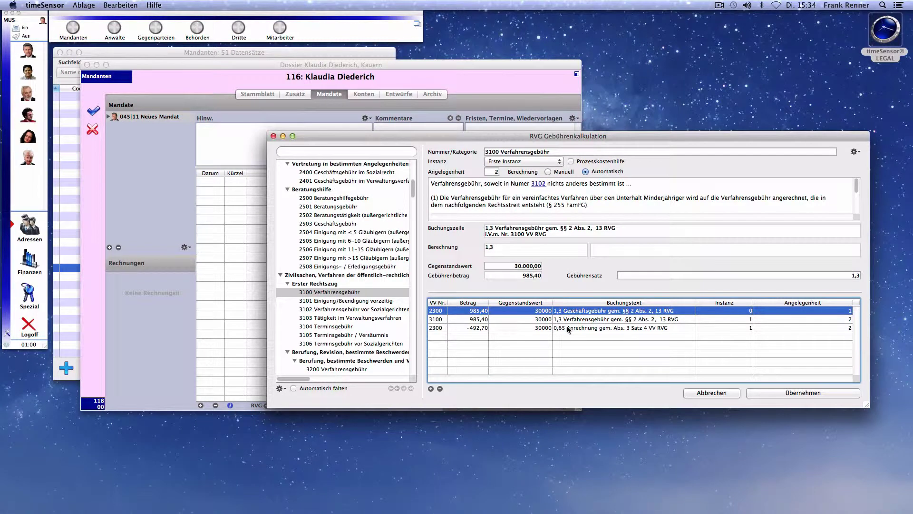
pyautogui.keyDown('shift'); pyautogui.click(569, 329); pyautogui.keyUp('shift')
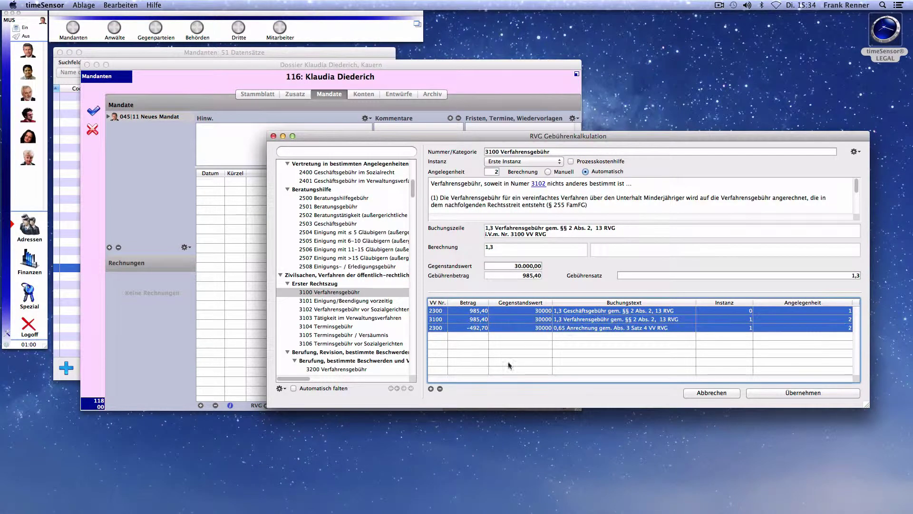
pyautogui.click(439, 389)
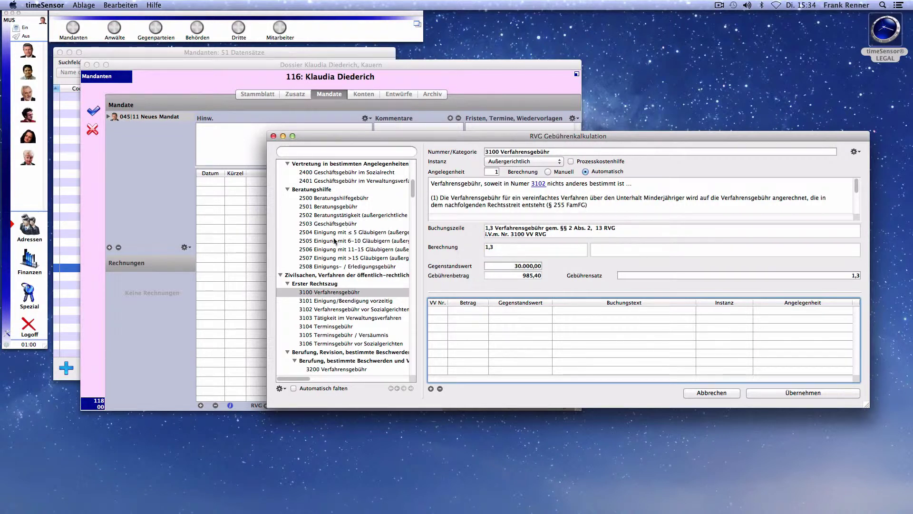
# Add 3100 Verfahrensgebühr and 1000 Einigungsgebühr to the calculation, with 47000 as the Erledigter außergerichtl. Wert
pyautogui.doubleClick(323, 293)
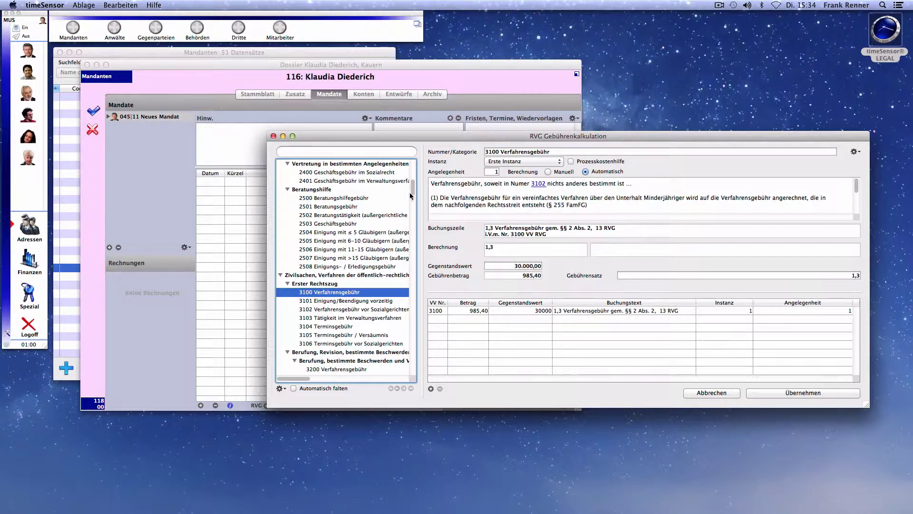
pyautogui.scroll(10, 412, 195)
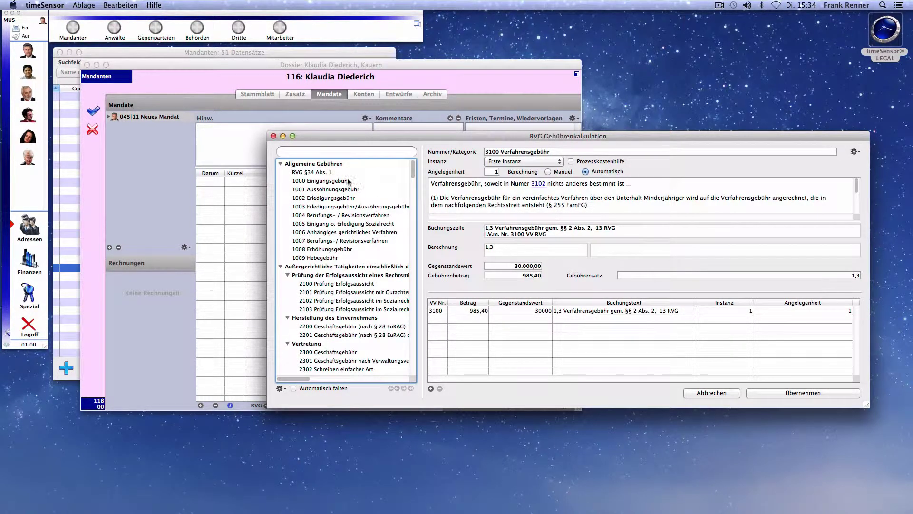
pyautogui.doubleClick(333, 182)
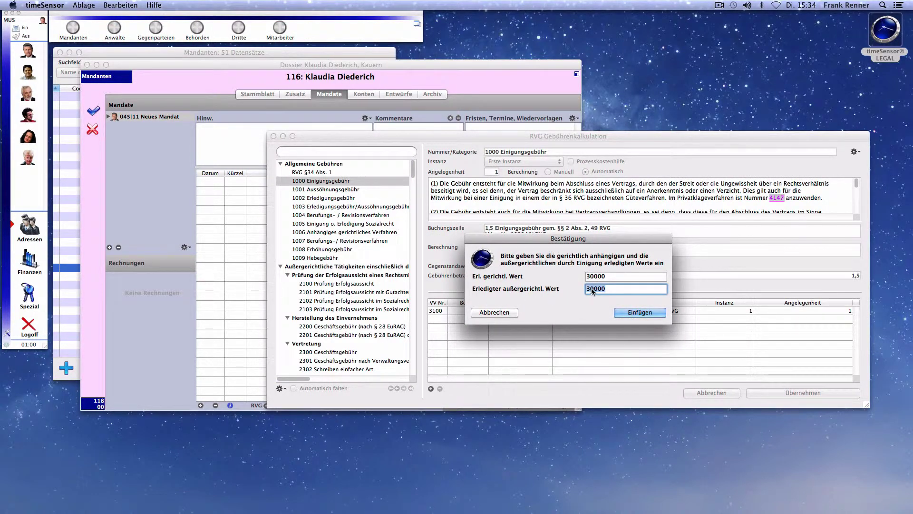
pyautogui.write('400')
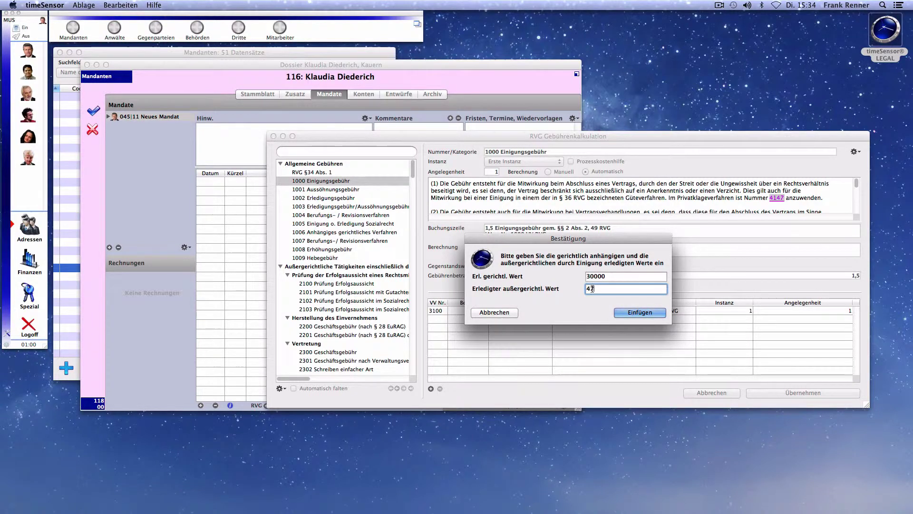
pyautogui.write('000')
pyautogui.click(650, 309)
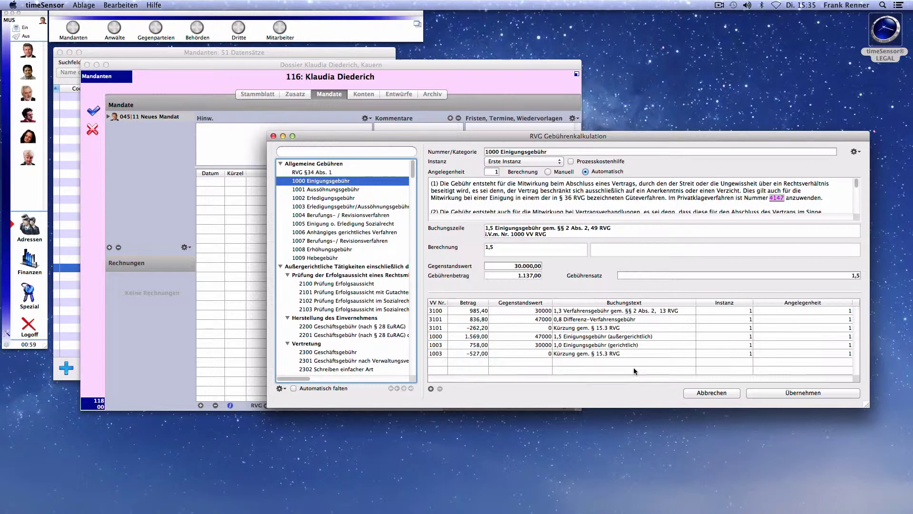
# Clear all calculated Verfahrensgebühr, Einigungsgebühr and Kürzung entries from the fee list
pyautogui.click(611, 357)
pyautogui.keyDown('shift'); pyautogui.click(583, 312); pyautogui.keyUp('shift')
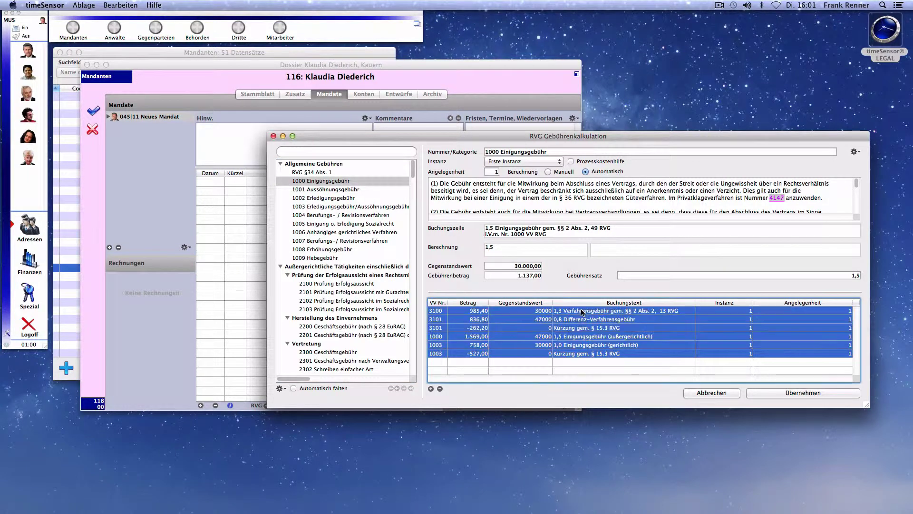
pyautogui.click(440, 389)
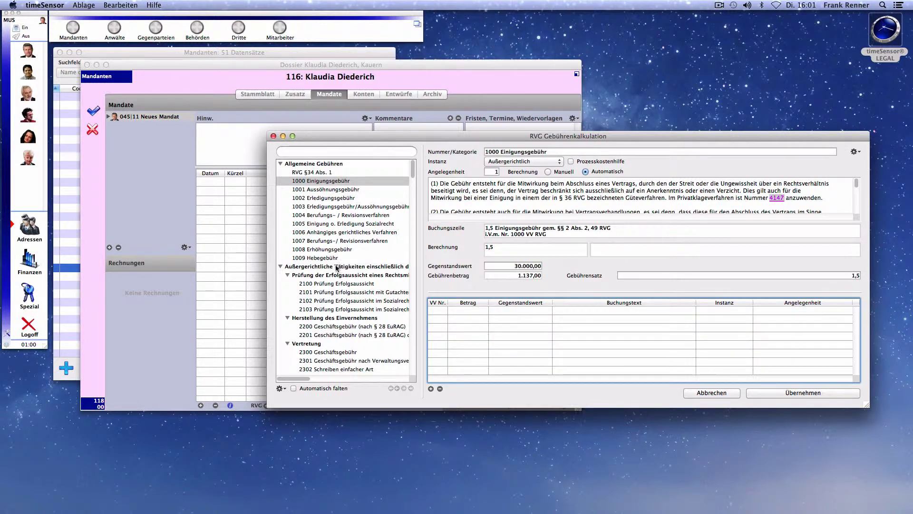
# Add 2300 Geschäftsgebühr and first-instance 3100 Verfahrensgebühr to the calculation, crediting the 2300 fee against 3100
pyautogui.doubleClick(326, 353)
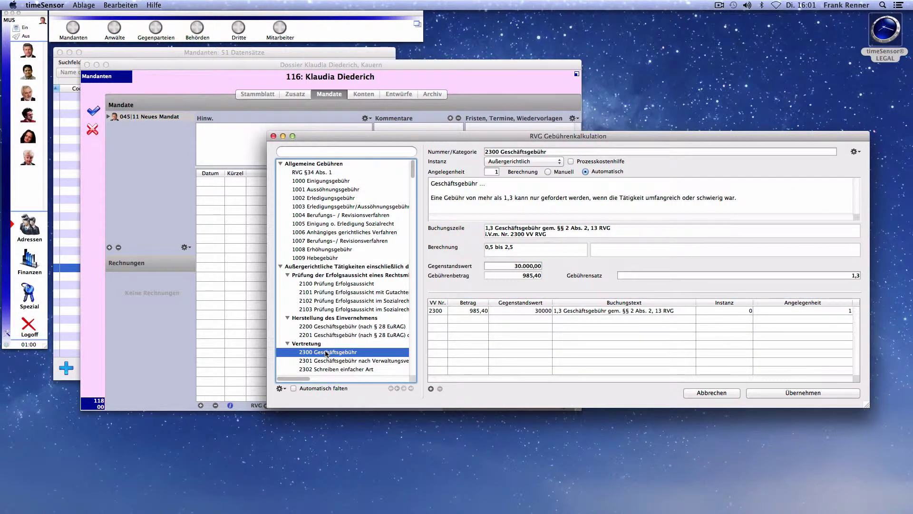
pyautogui.scroll(-3, 326, 352)
pyautogui.scroll(-5, 326, 353)
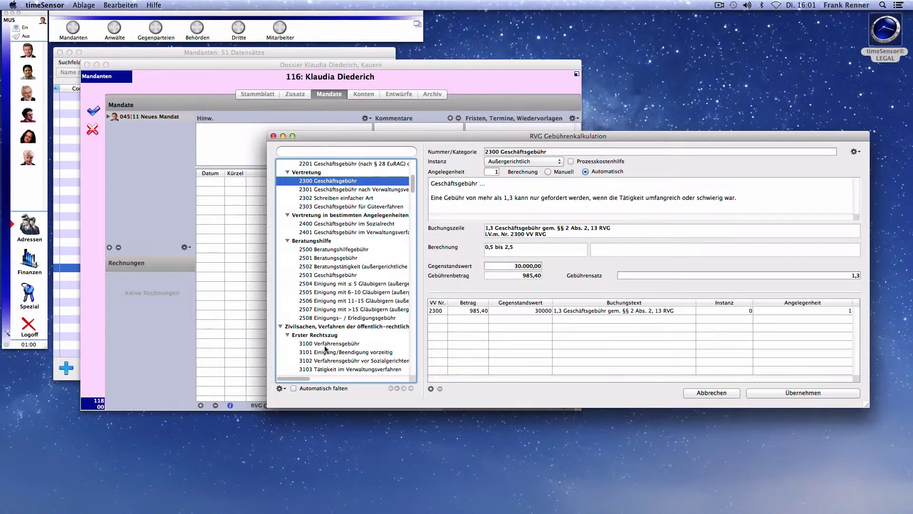
pyautogui.doubleClick(326, 343)
pyautogui.click(536, 228)
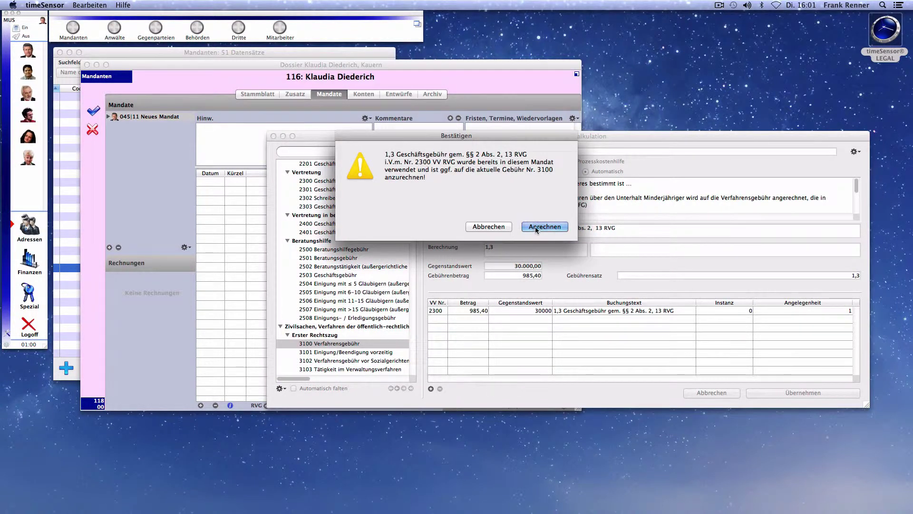
# Add second-instance 3200 Verfahrensgebühr with the 2300 fee credited against it, plus the 7002 Pauschale for Post- und Telekommunikation
pyautogui.scroll(-3, 377, 321)
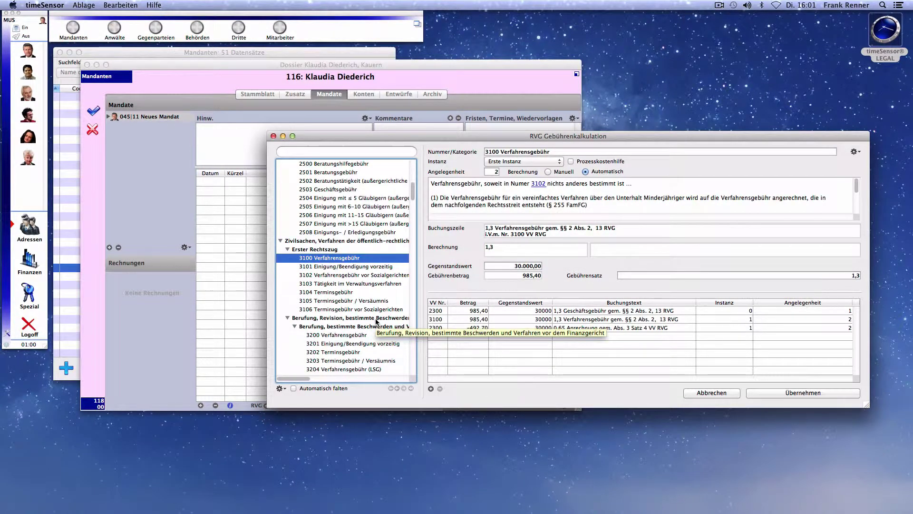
pyautogui.doubleClick(335, 335)
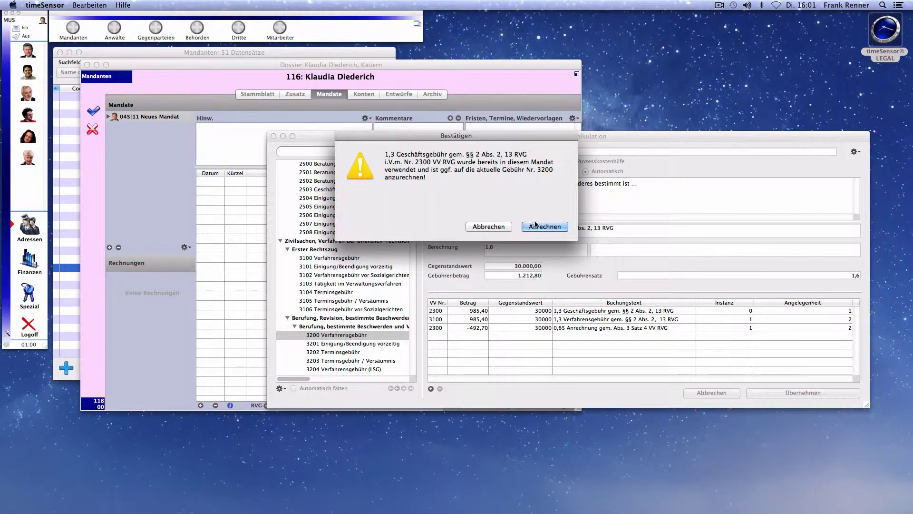
pyautogui.click(542, 228)
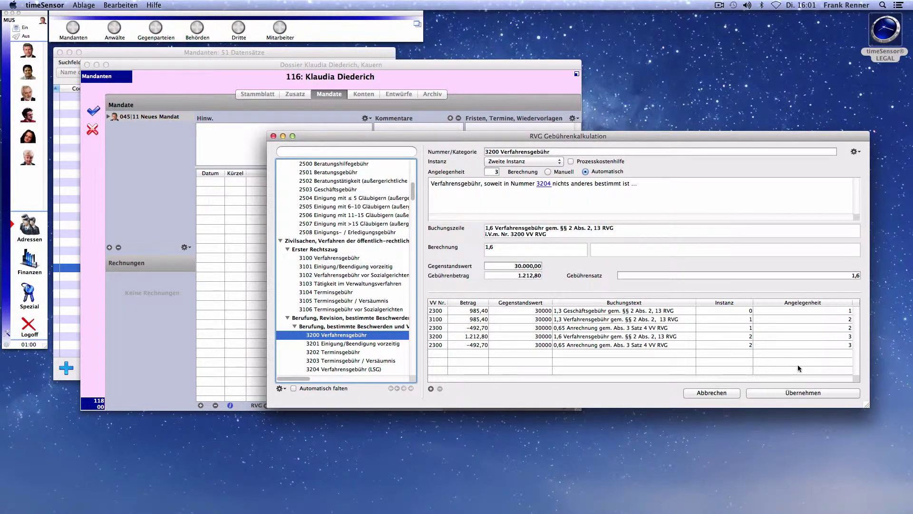
pyautogui.moveTo(412, 197); pyautogui.dragTo(415, 362)
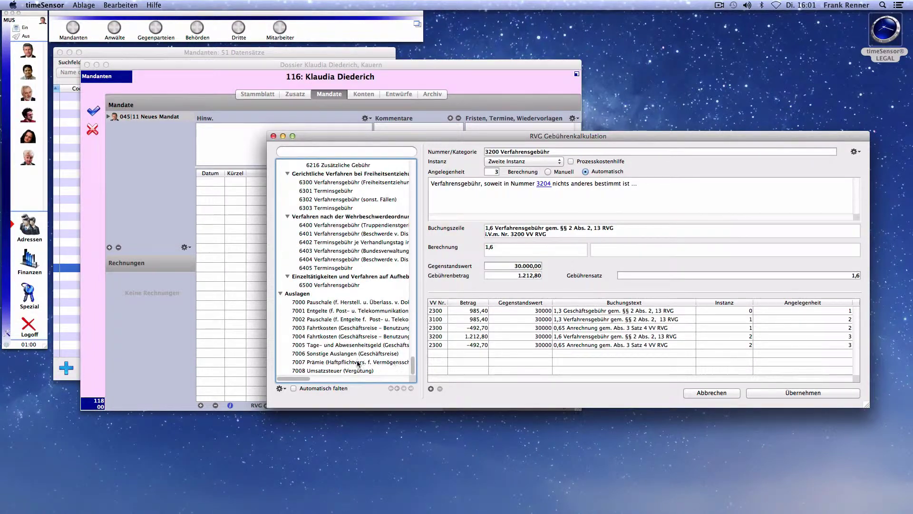
pyautogui.doubleClick(315, 319)
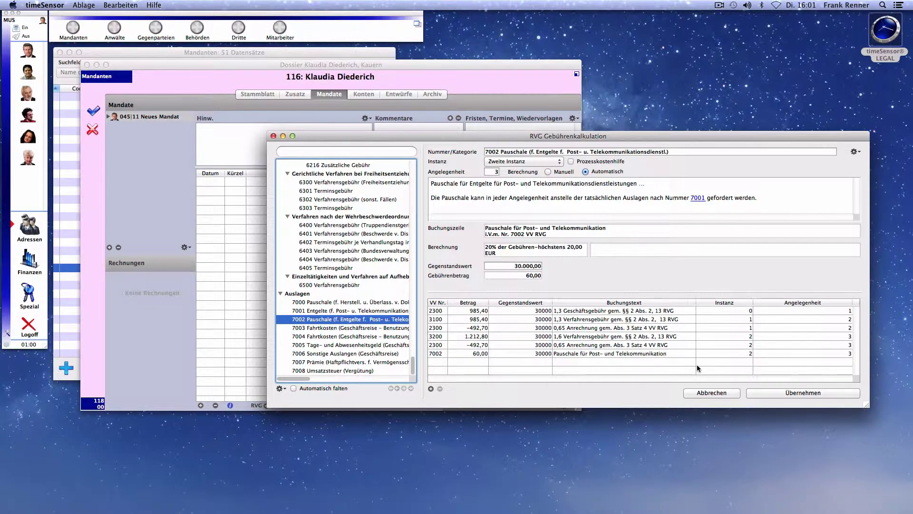
# Transfer the calculated fees to the mandate with instances as title lines and the Telekompauschale itemised for all Anrechnungen
pyautogui.click(781, 392)
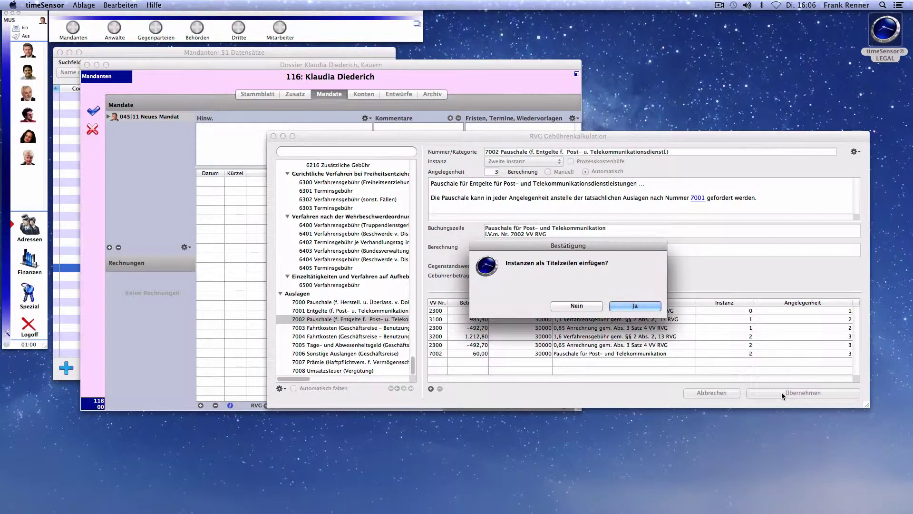
pyautogui.click(628, 306)
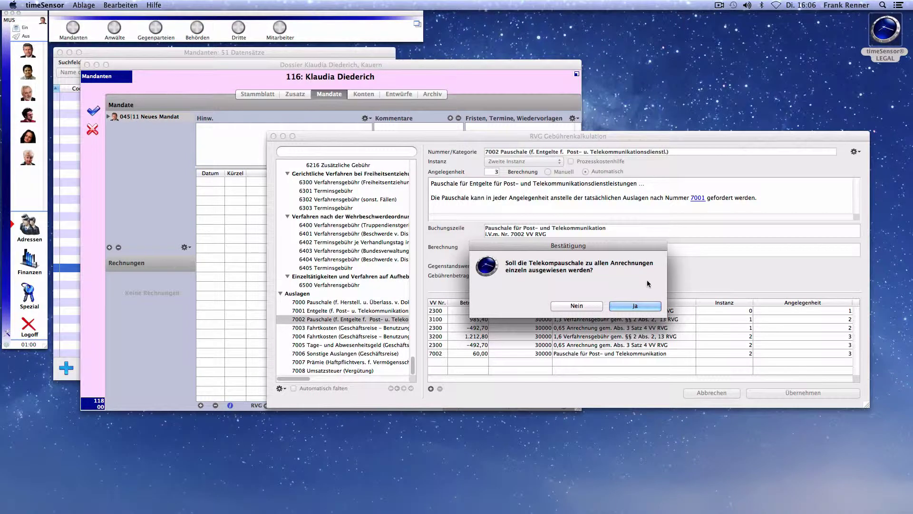
pyautogui.click(637, 306)
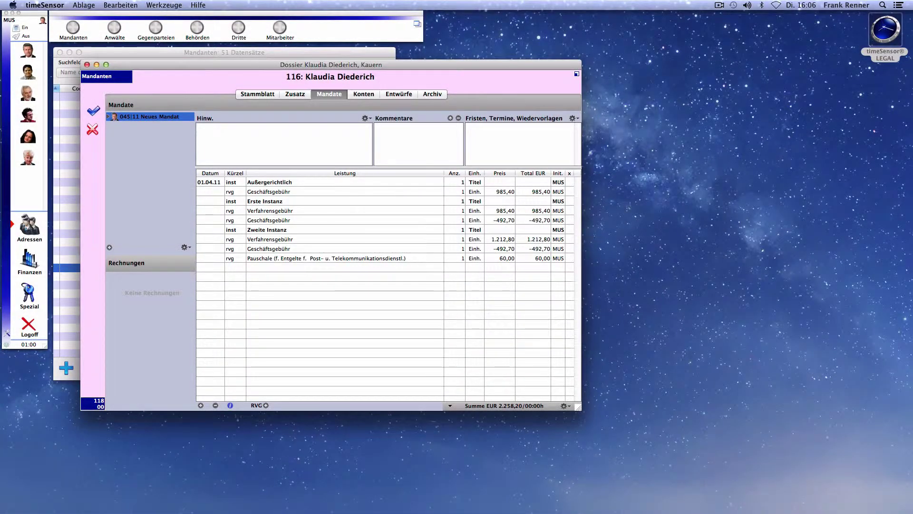
# Create a Rechnung from the mandate's transferred services and generate its printable invoice document to review the fee positions
pyautogui.click(189, 247)
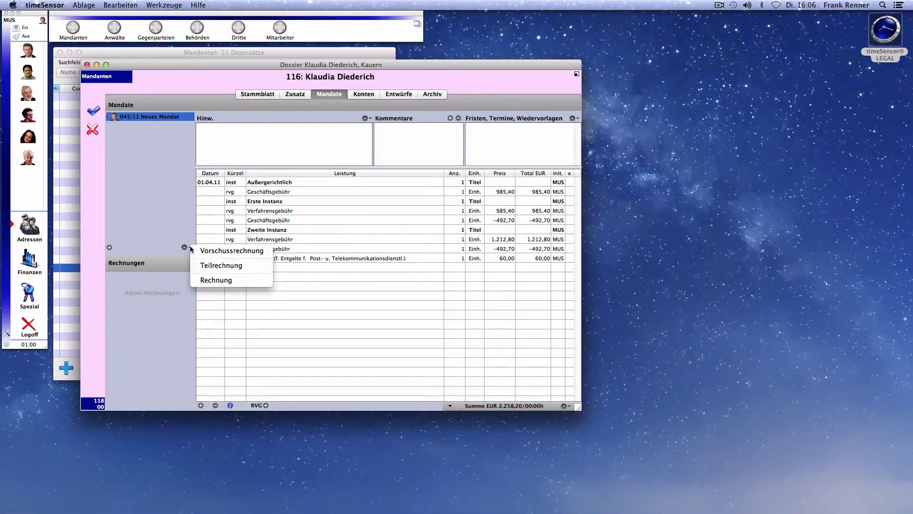
pyautogui.click(205, 281)
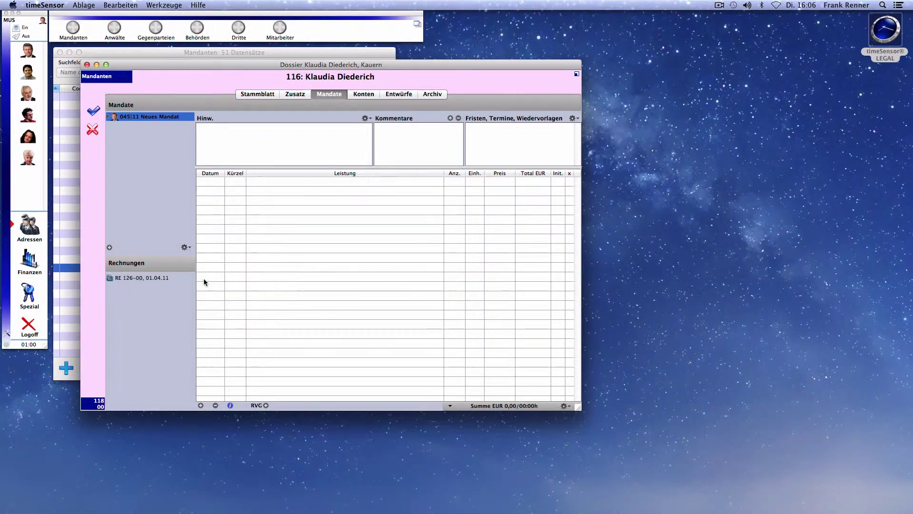
pyautogui.click(148, 279)
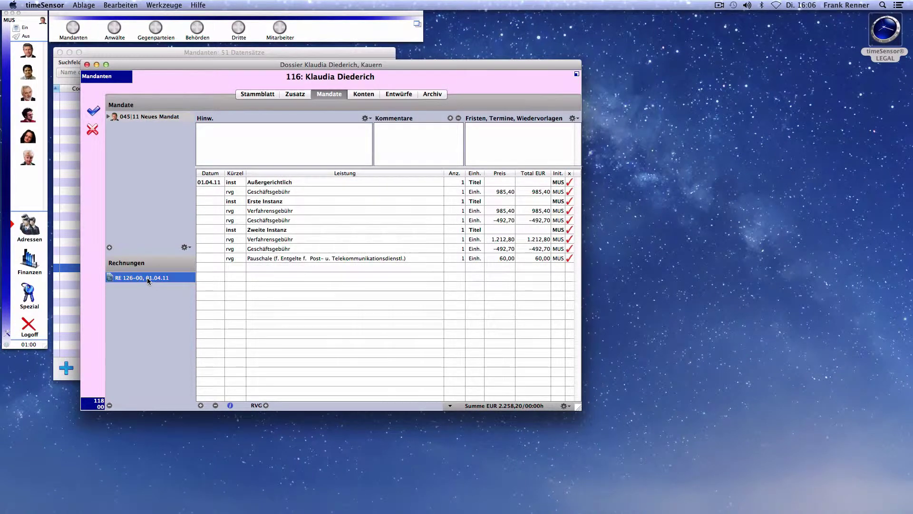
pyautogui.doubleClick(147, 278)
pyautogui.click(328, 214)
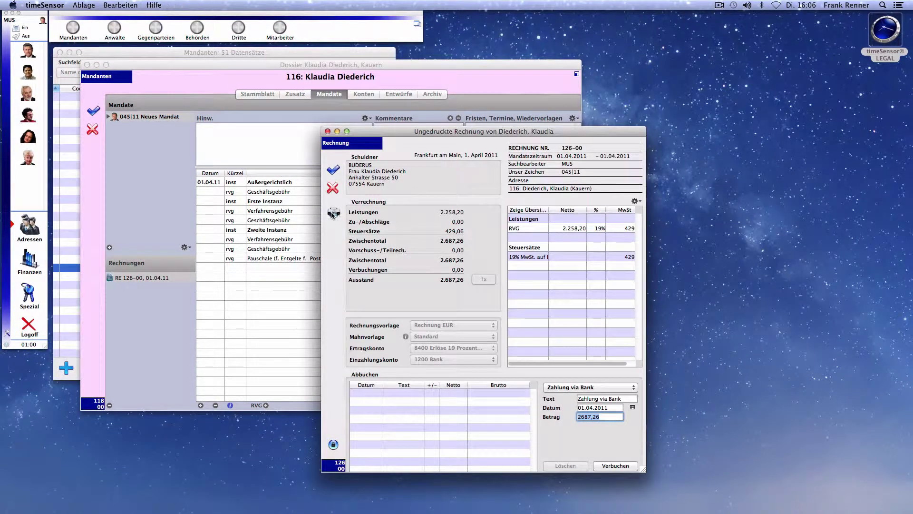
pyautogui.scroll(-6, 512, 314)
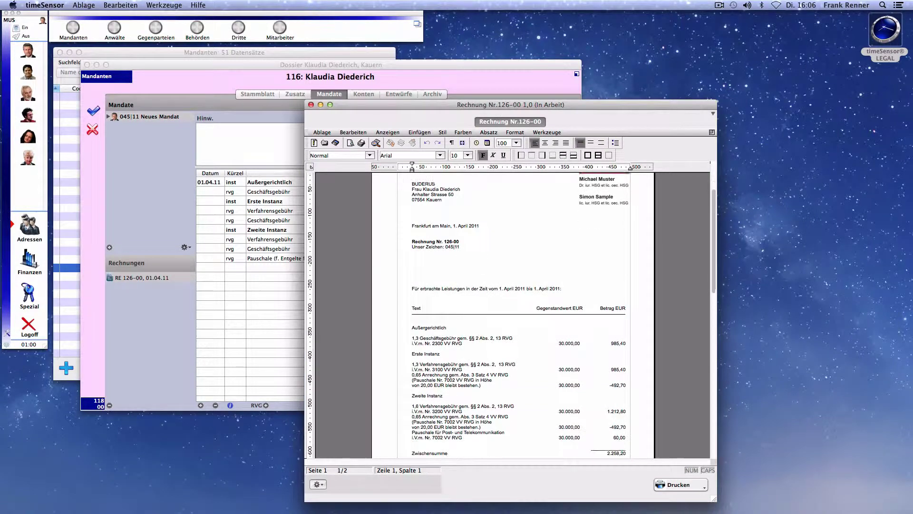